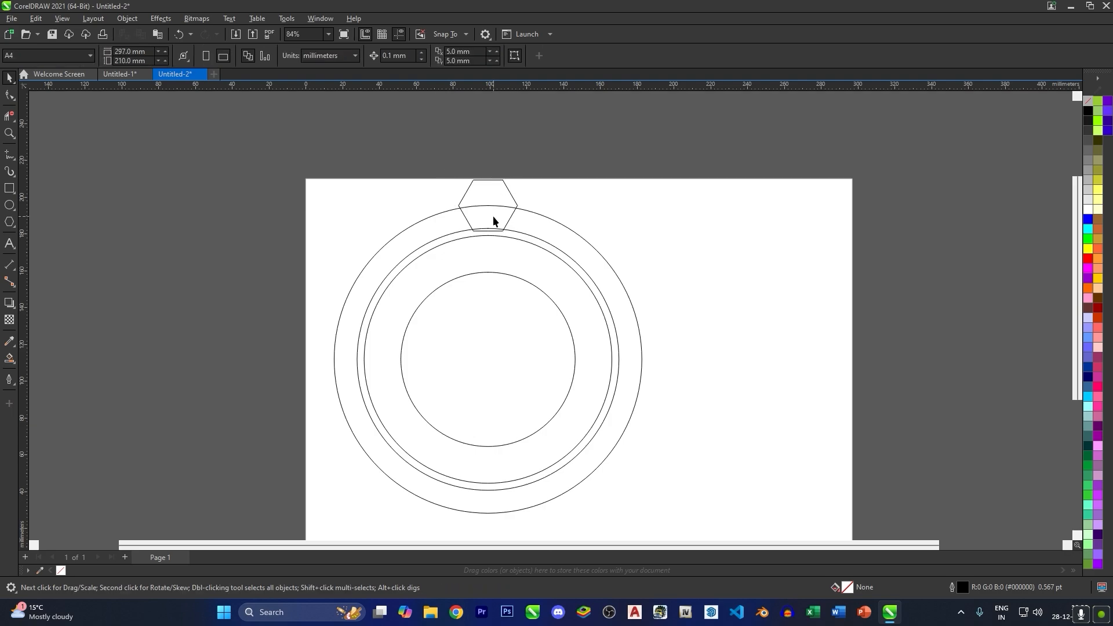
- Rotate-copy the hexagon counterclockwise about the circles' centre in 45° increments, adding three hexagons down the left side
{"action": "left_click", "coordinate": [494, 217]}
{"action": "left_click", "coordinate": [496, 193]}
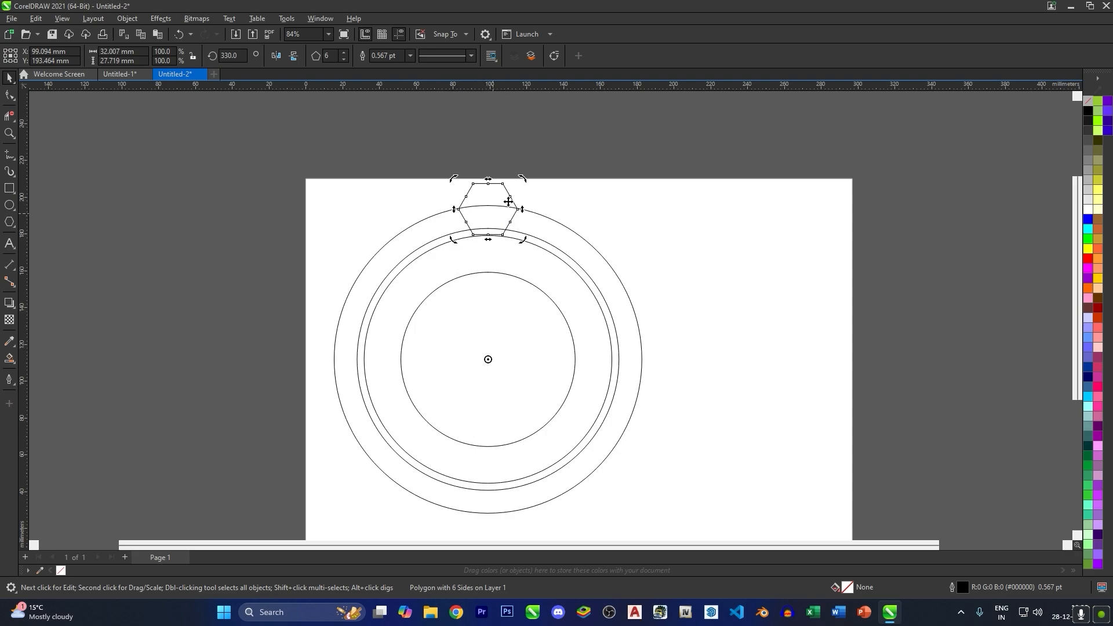
{"action": "left_click_drag", "start_coordinate": [523, 184], "coordinate": [390, 190]}
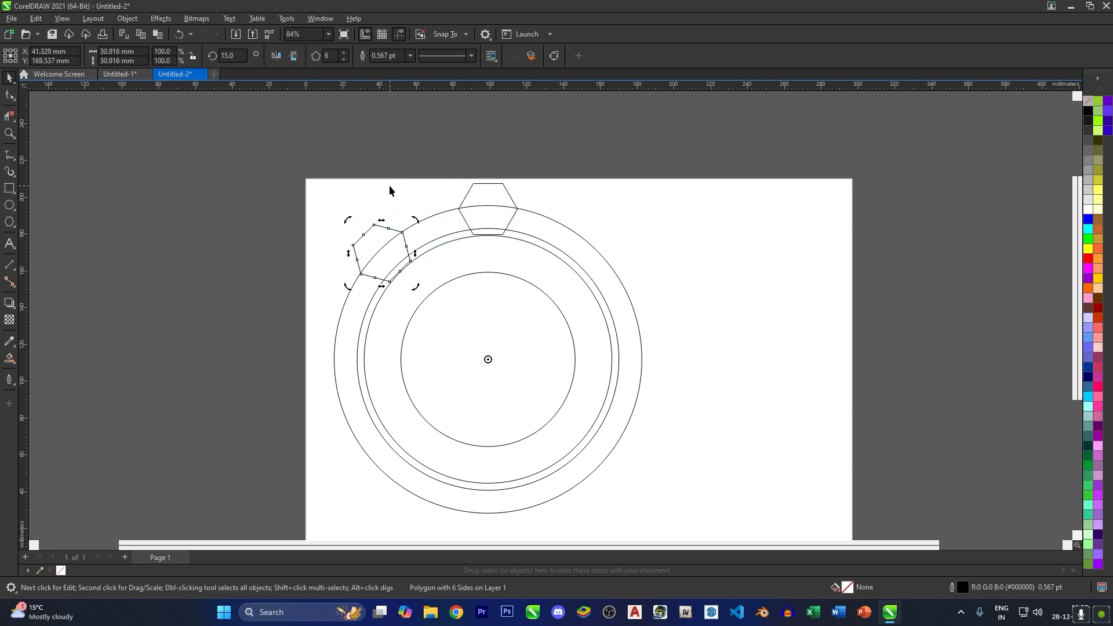
{"action": "key", "text": "ctrl+r"}
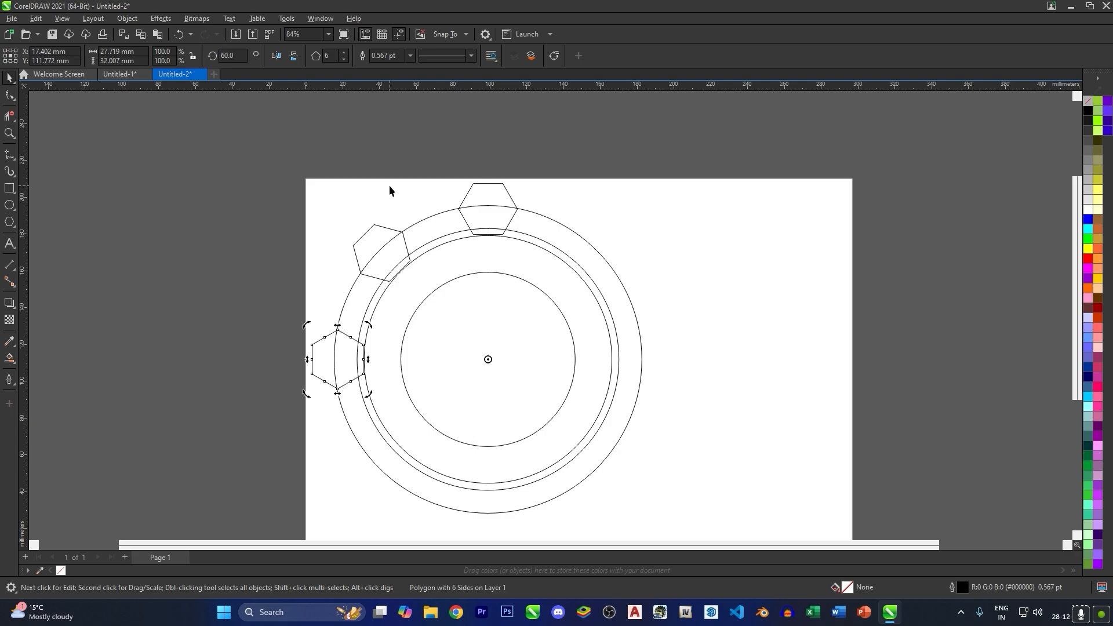
{"action": "key", "text": "ctrl+r"}
- Rotate-copy the top hexagon 45° clockwise about the circles' centre to add an upper-right hexagon
{"action": "left_click", "coordinate": [509, 191]}
{"action": "left_click", "coordinate": [511, 190]}
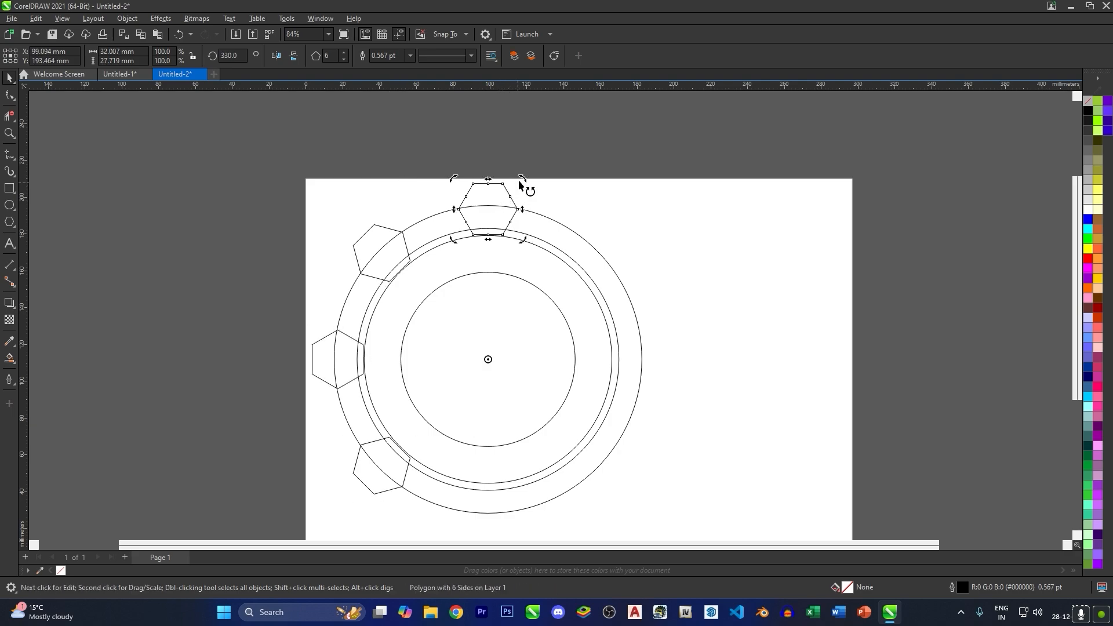
{"action": "left_click_drag", "start_coordinate": [524, 185], "coordinate": [645, 282]}
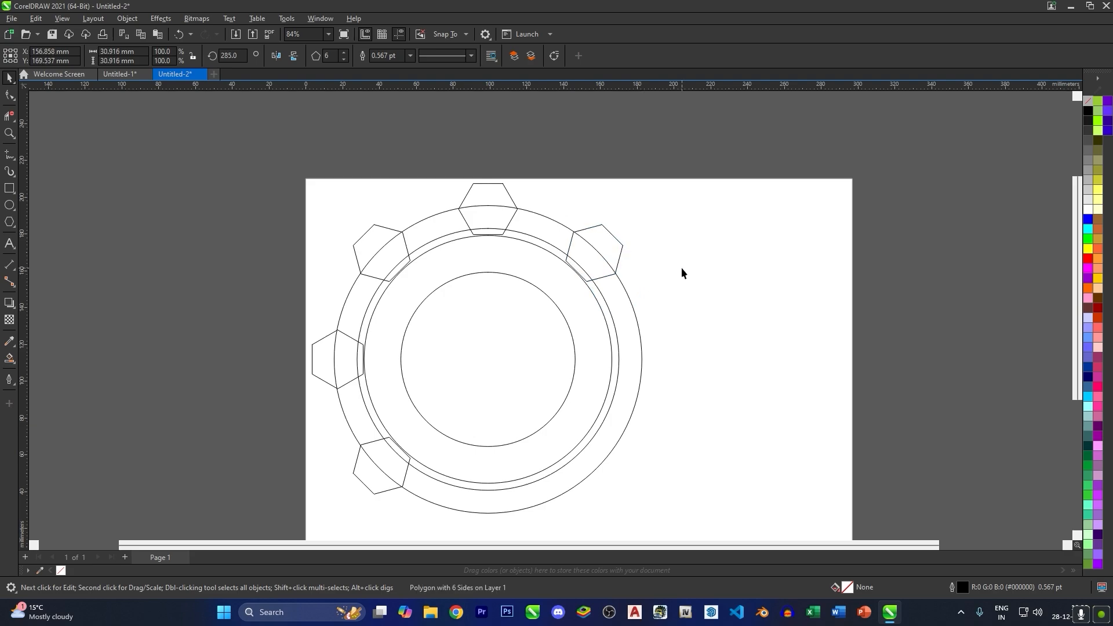
{"action": "left_click", "coordinate": [490, 281]}
- Use Virtual Segment Delete to remove the segments where the top and three left hexagons overlap the outer circle's band, merging them into teeth
{"action": "left_click", "coordinate": [10, 115]}
{"action": "scroll", "coordinate": [510, 221], "scroll_direction": "up", "scroll_amount": 3}
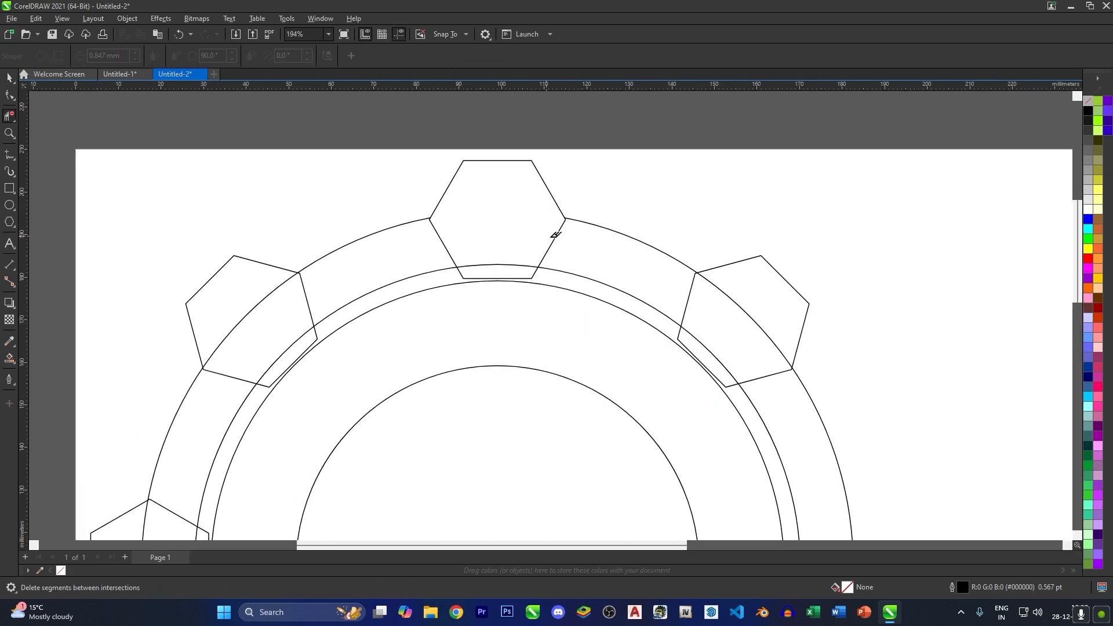
{"action": "left_click", "coordinate": [256, 307]}
{"action": "left_click", "coordinate": [305, 295]}
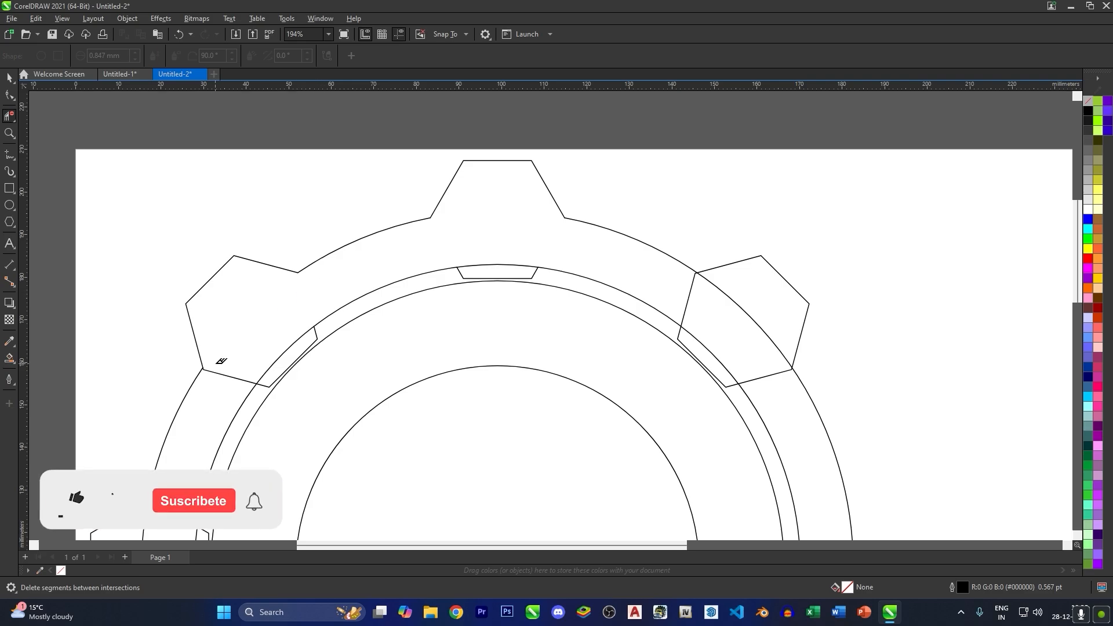
{"action": "left_click", "coordinate": [219, 373]}
{"action": "left_click_drag", "start_coordinate": [252, 355], "coordinate": [348, 207]}
{"action": "left_click_drag", "start_coordinate": [234, 424], "coordinate": [290, 343]}
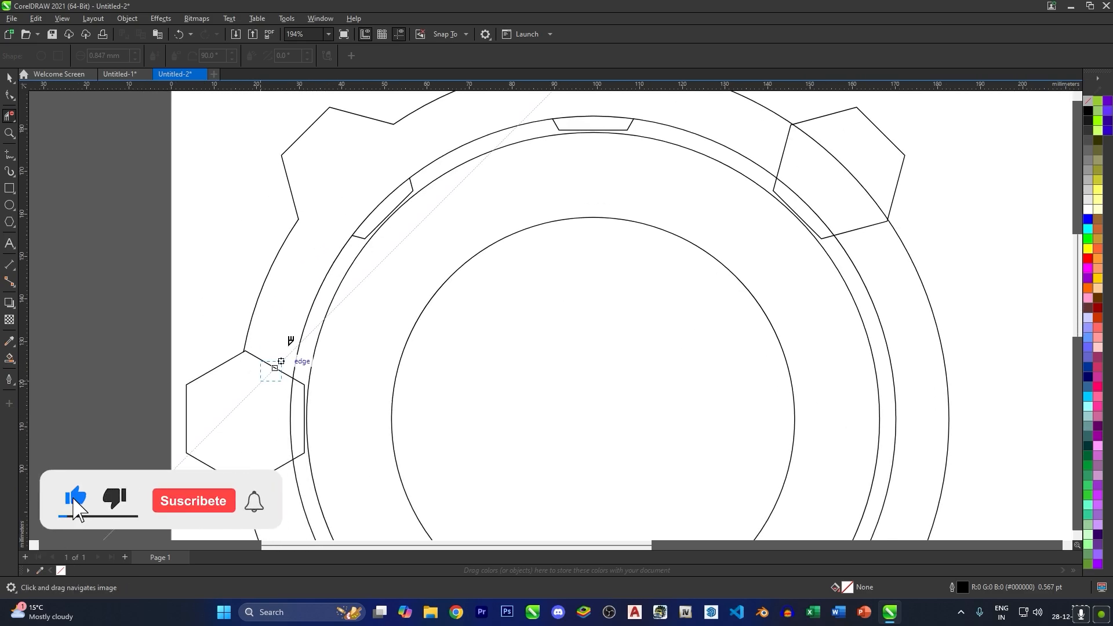
{"action": "left_click_drag", "start_coordinate": [252, 454], "coordinate": [240, 286]}
{"action": "left_click", "coordinate": [272, 374]}
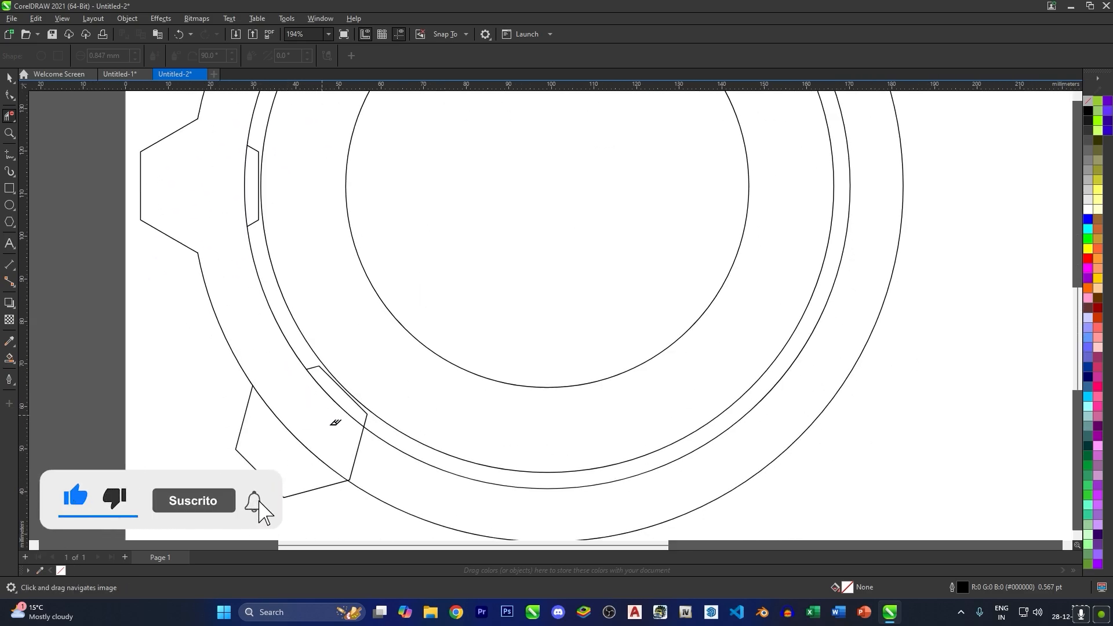
{"action": "left_click", "coordinate": [357, 451]}
- Delete the leftover hexagon fragments between the two closely spaced circles below the top tooth and beside the left teeth
{"action": "left_click_drag", "start_coordinate": [594, 387], "coordinate": [583, 256]}
{"action": "scroll", "coordinate": [493, 360], "scroll_direction": "down", "scroll_amount": 1}
{"action": "scroll", "coordinate": [386, 353], "scroll_direction": "up", "scroll_amount": 1}
{"action": "left_click", "coordinate": [378, 342]}
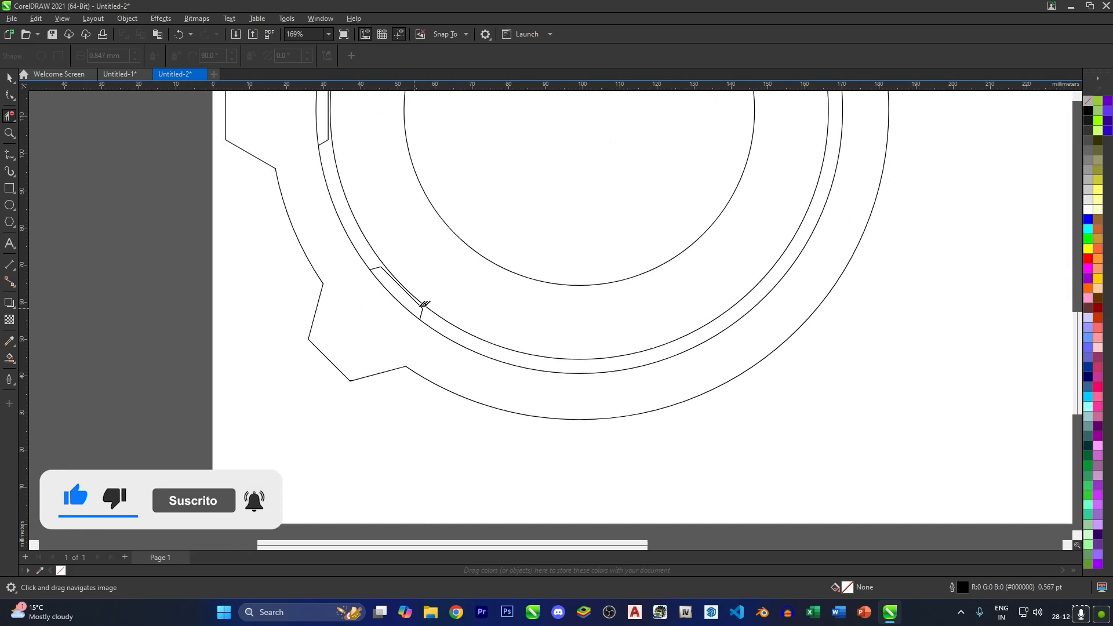
{"action": "scroll", "coordinate": [421, 306], "scroll_direction": "up", "scroll_amount": 3}
{"action": "left_click", "coordinate": [434, 314]}
{"action": "scroll", "coordinate": [434, 383], "scroll_direction": "down", "scroll_amount": 2}
{"action": "scroll", "coordinate": [360, 298], "scroll_direction": "down", "scroll_amount": 2}
{"action": "scroll", "coordinate": [342, 447], "scroll_direction": "up", "scroll_amount": 3}
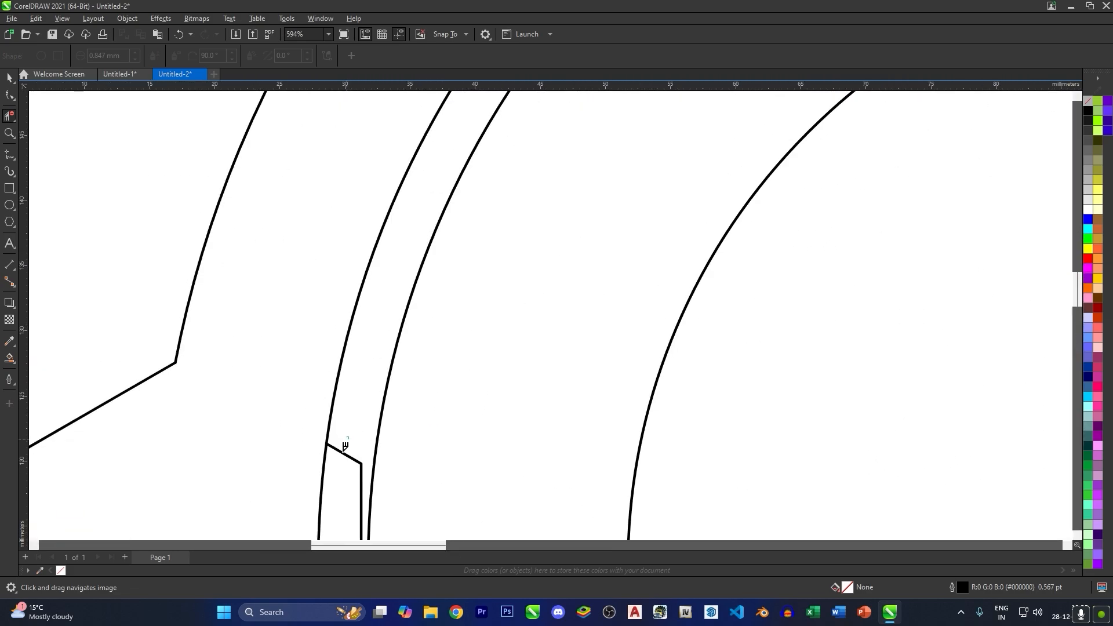
{"action": "scroll", "coordinate": [353, 425], "scroll_direction": "down", "scroll_amount": 3}
{"action": "scroll", "coordinate": [430, 273], "scroll_direction": "up", "scroll_amount": 3}
{"action": "left_click", "coordinate": [458, 253]}
{"action": "scroll", "coordinate": [584, 236], "scroll_direction": "down", "scroll_amount": 2}
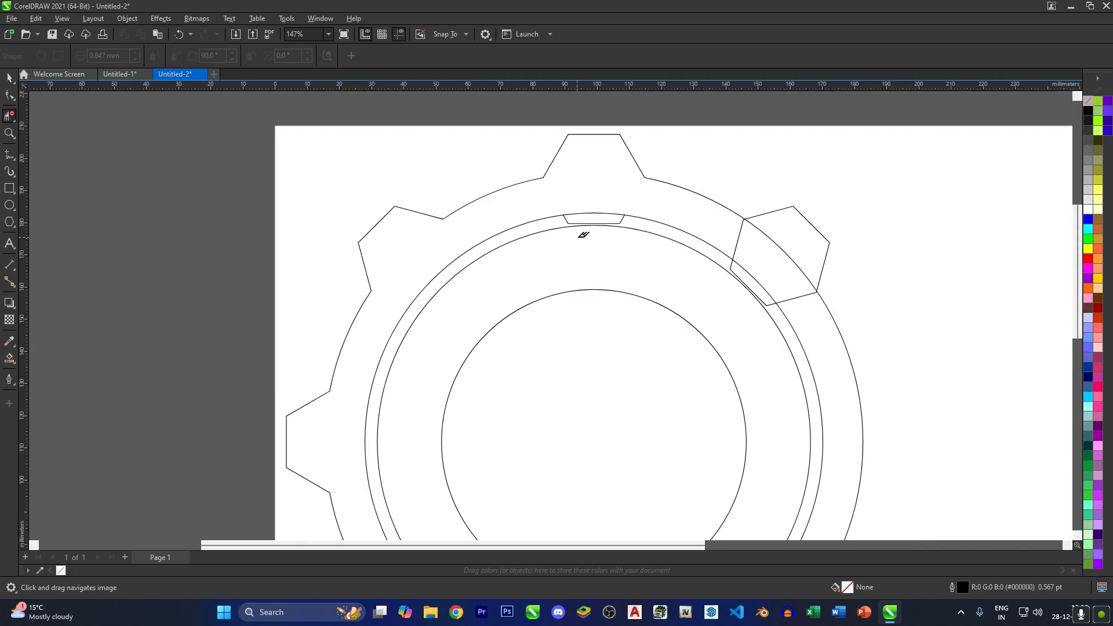
{"action": "scroll", "coordinate": [646, 209], "scroll_direction": "up", "scroll_amount": 1}
{"action": "left_click", "coordinate": [643, 210]}
- Trim the upper-right hexagon into a tooth and delete its leftover fragment between the two closely spaced circles
{"action": "left_click", "coordinate": [858, 238]}
{"action": "left_click", "coordinate": [916, 249]}
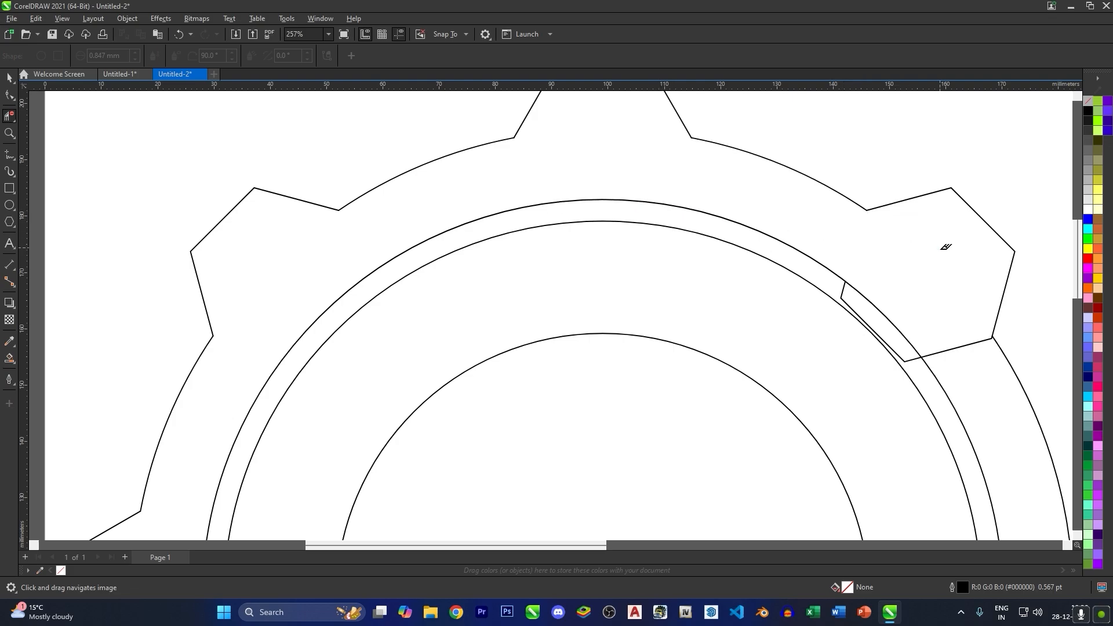
{"action": "left_click", "coordinate": [900, 356]}
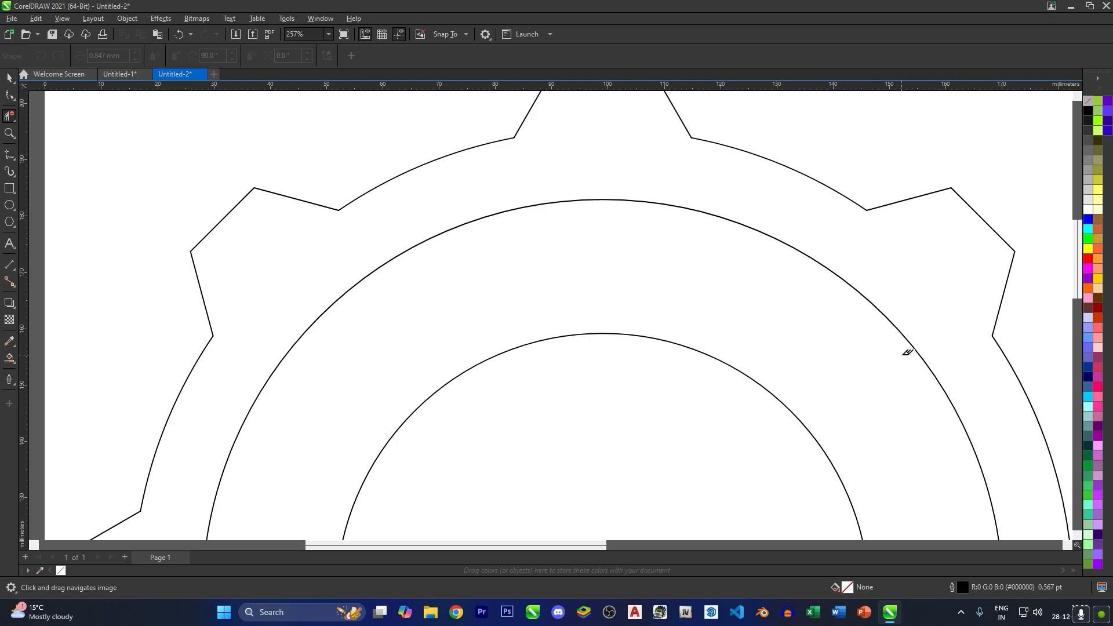
{"action": "key", "text": "ctrl+z"}
{"action": "scroll", "coordinate": [910, 360], "scroll_direction": "up", "scroll_amount": 5}
{"action": "left_click", "coordinate": [915, 352]}
{"action": "scroll", "coordinate": [805, 273], "scroll_direction": "down", "scroll_amount": 8}
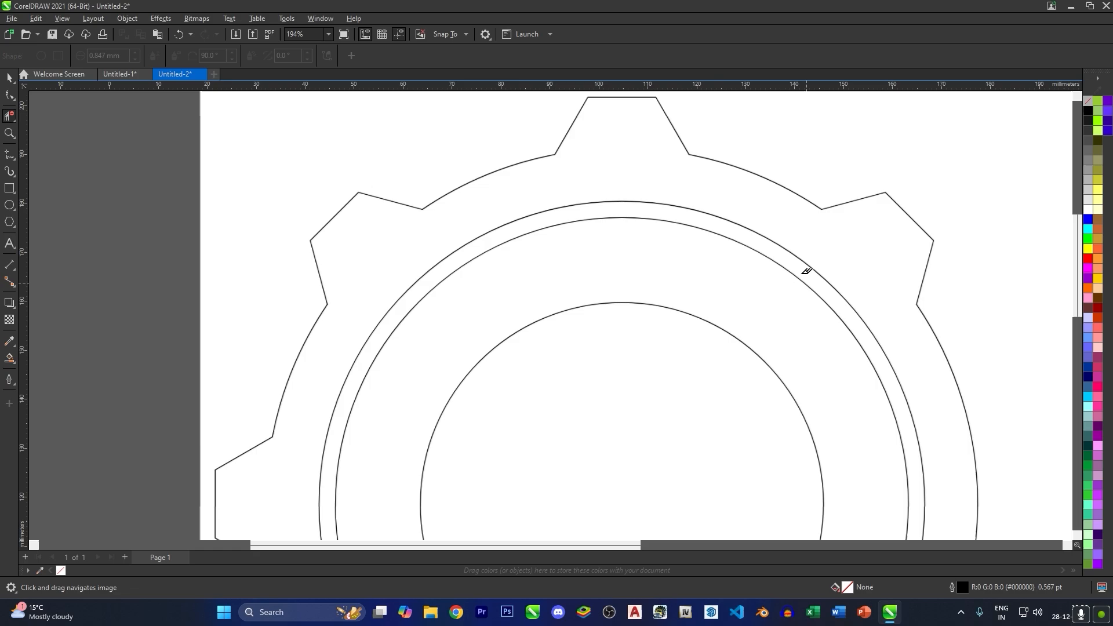
{"action": "scroll", "coordinate": [615, 311], "scroll_direction": "up", "scroll_amount": 1}
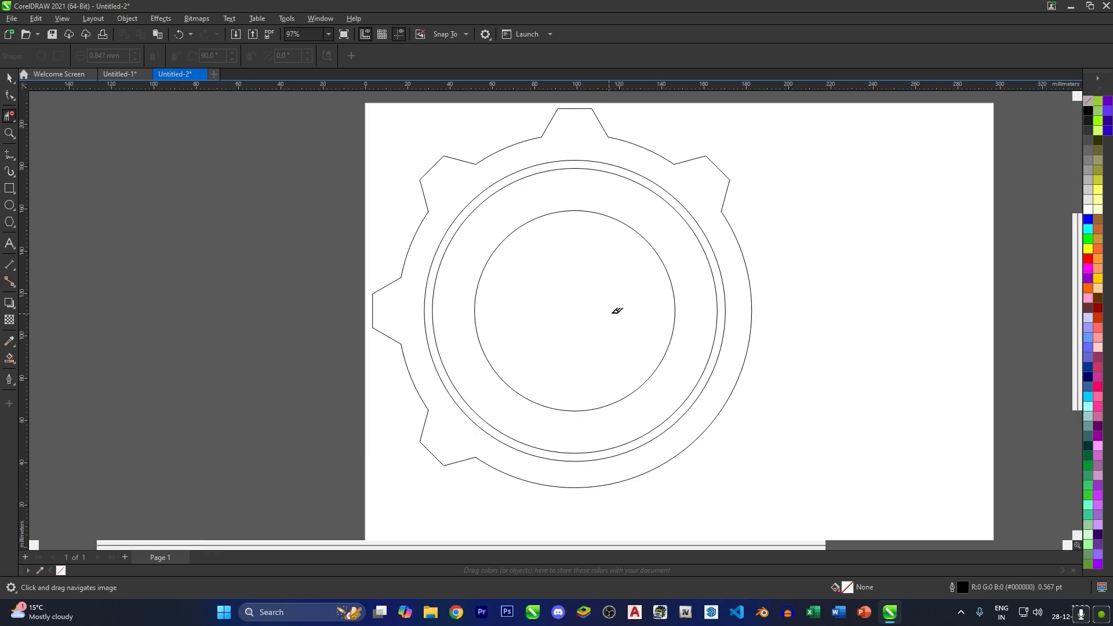
- Draw a straight 15° line about 28 mm long, extending the lower-left tooth's bottom edge across the two closely spaced circles
{"action": "left_click", "coordinate": [9, 79]}
{"action": "scroll", "coordinate": [246, 266], "scroll_direction": "down", "scroll_amount": 2}
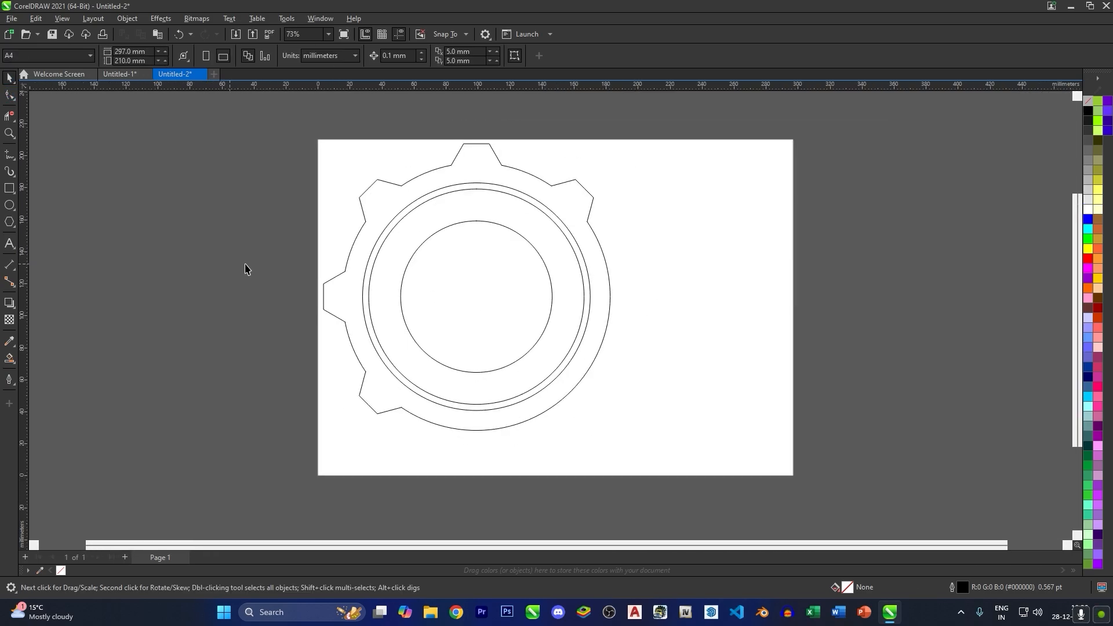
{"action": "scroll", "coordinate": [341, 373], "scroll_direction": "up", "scroll_amount": 1}
{"action": "left_click", "coordinate": [9, 155]}
{"action": "scroll", "coordinate": [413, 436], "scroll_direction": "up", "scroll_amount": 3}
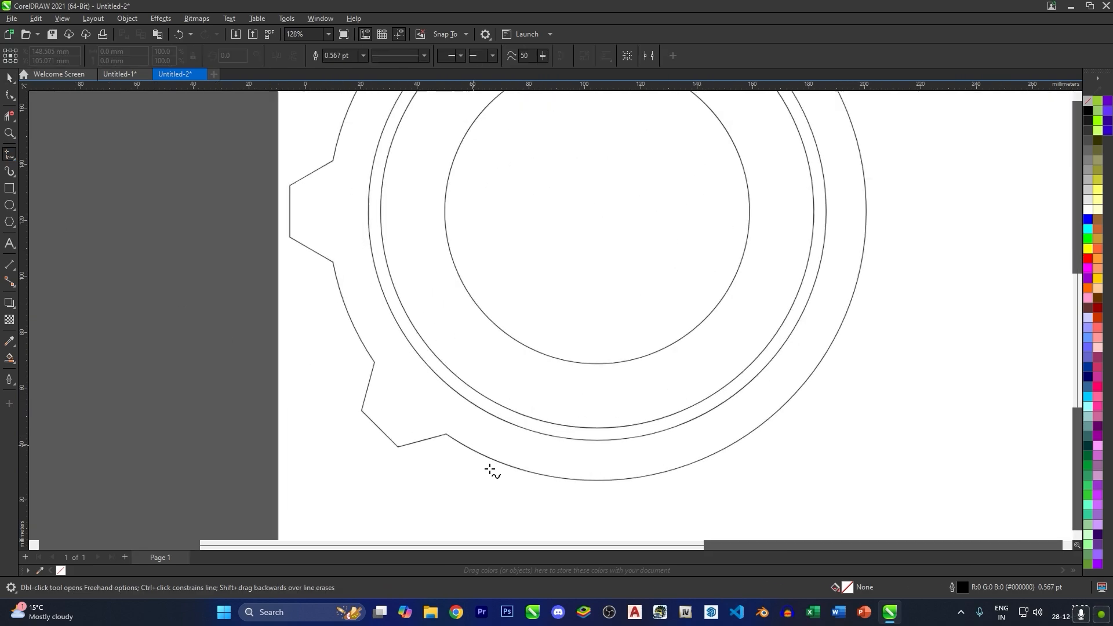
{"action": "left_click", "coordinate": [412, 436]}
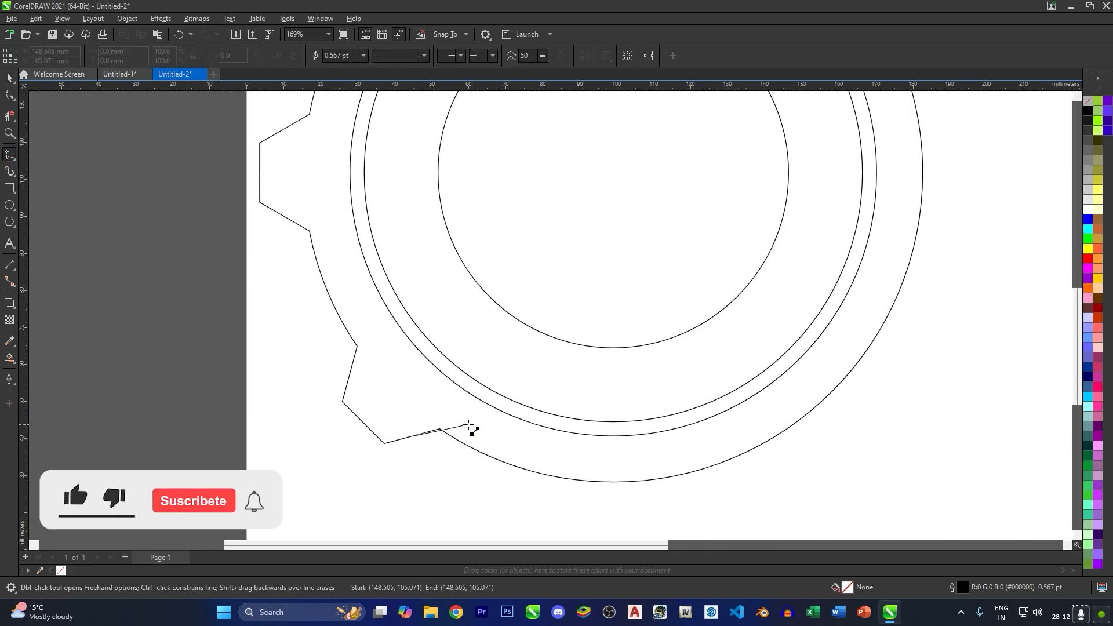
{"action": "left_click", "coordinate": [506, 388], "text": "ctrl"}
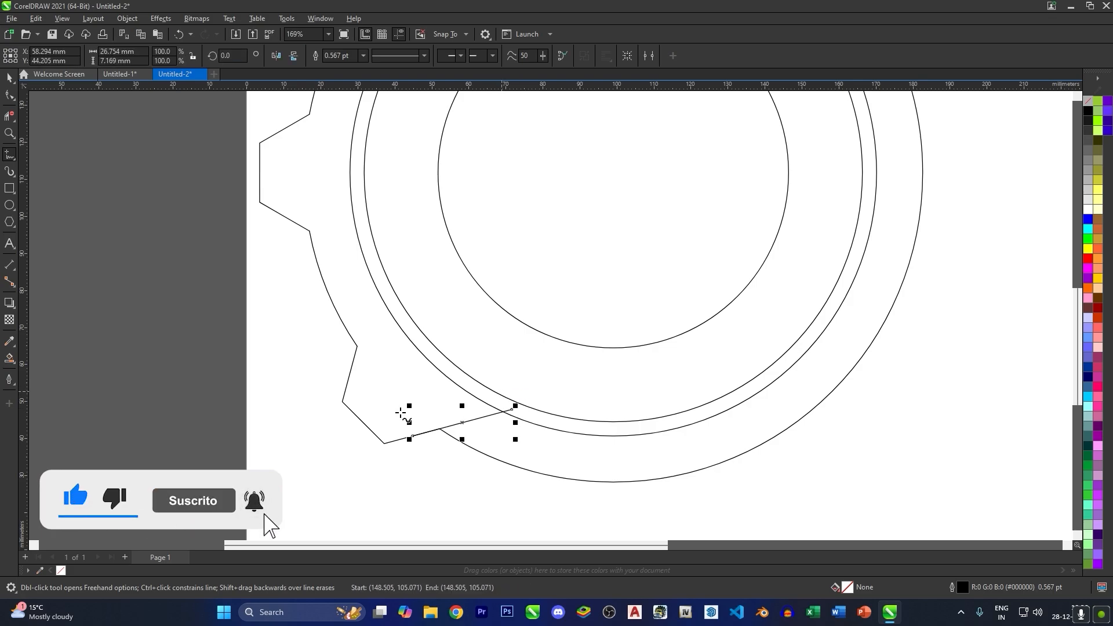
{"action": "left_click", "coordinate": [9, 79]}
{"action": "left_click", "coordinate": [99, 194]}
{"action": "scroll", "coordinate": [381, 369], "scroll_direction": "down", "scroll_amount": 6}
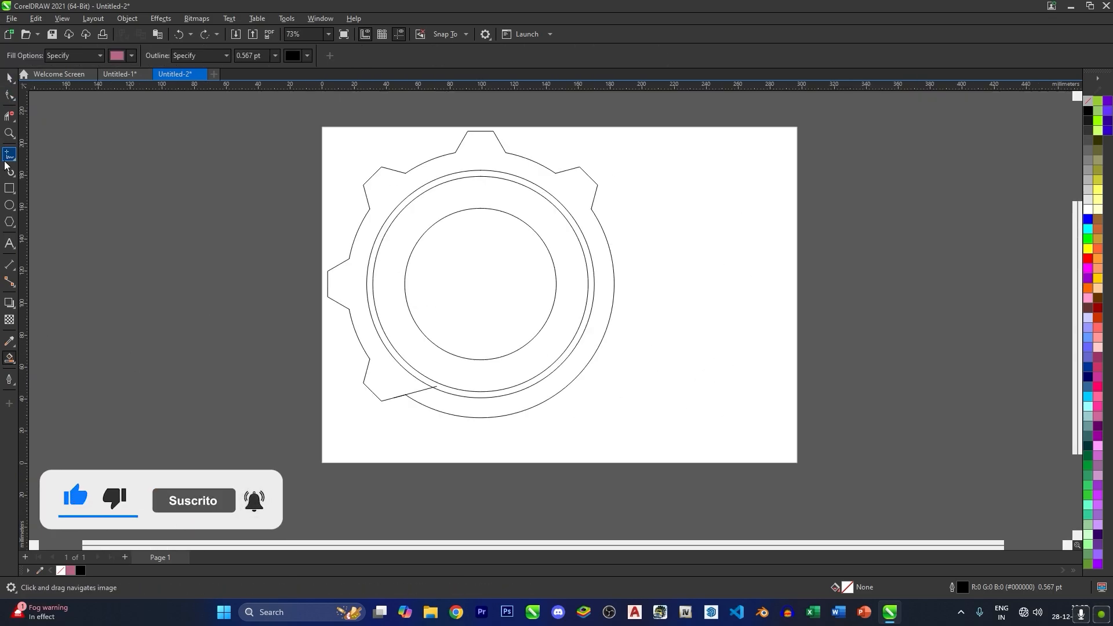
- Draw a short line about 12 mm long at 210° from the upper-right tooth's lower corner inward to the closely spaced circles
{"action": "left_click", "coordinate": [8, 157]}
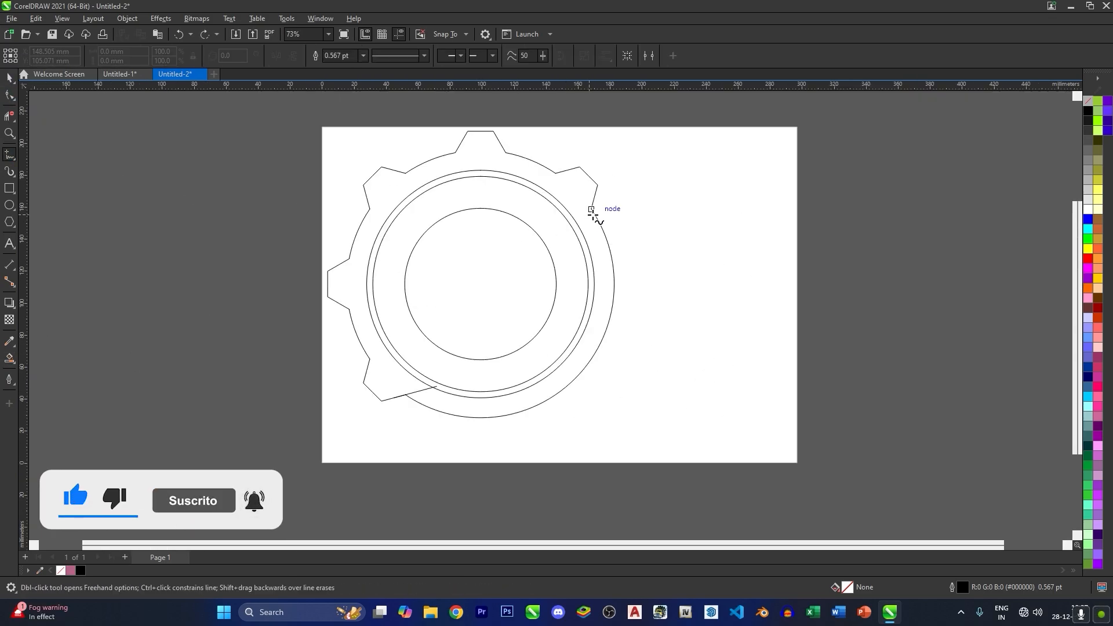
{"action": "scroll", "coordinate": [590, 209], "scroll_direction": "up", "scroll_amount": 2}
{"action": "left_click", "coordinate": [591, 209]}
{"action": "left_click", "coordinate": [567, 221], "text": "ctrl"}
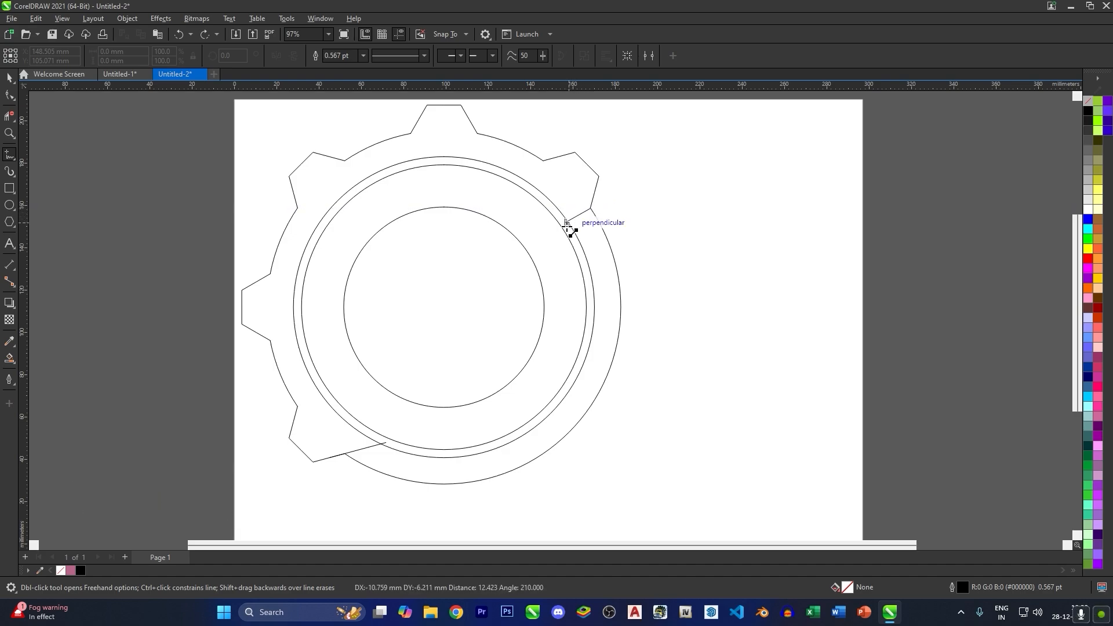
{"action": "key", "text": "space"}
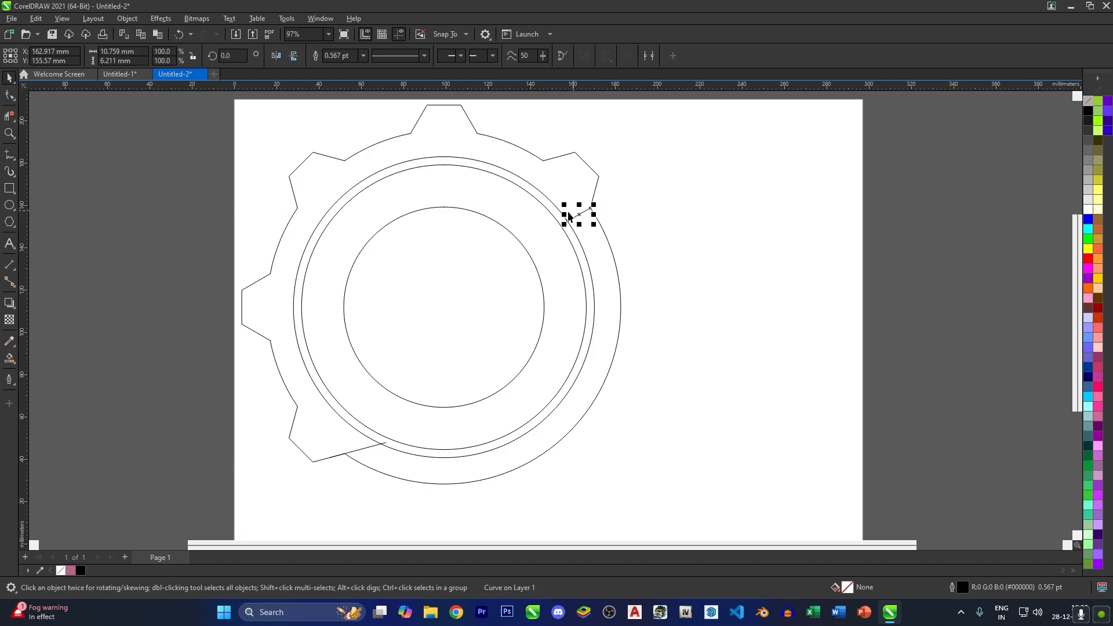
{"action": "left_click", "coordinate": [578, 213]}
{"action": "left_click", "coordinate": [587, 211]}
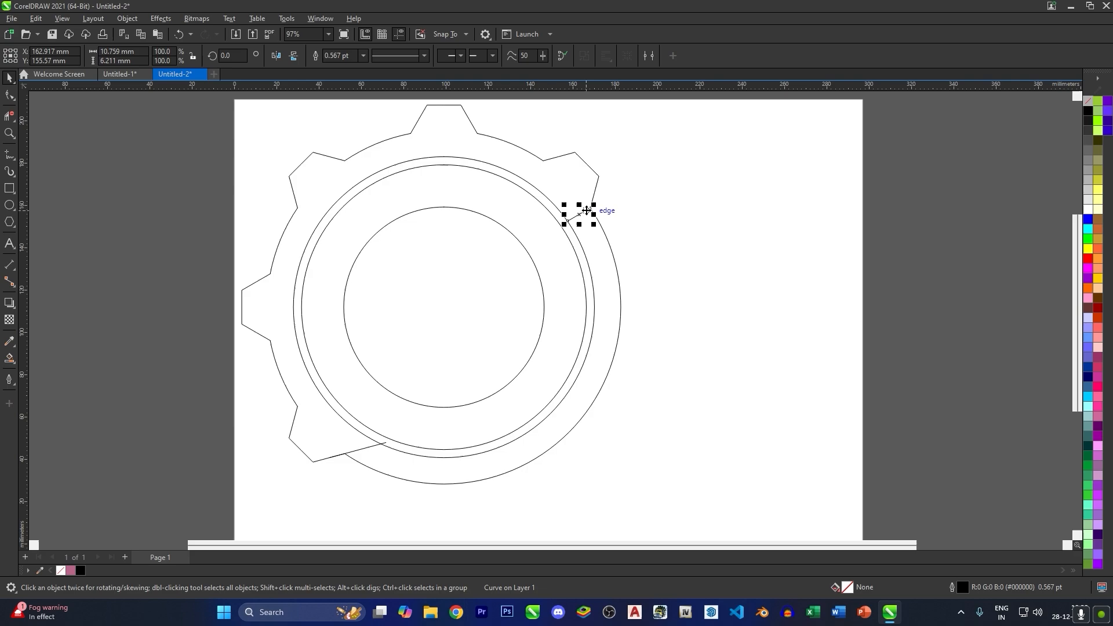
{"action": "left_click_drag", "start_coordinate": [593, 207], "coordinate": [600, 204]}
{"action": "left_click", "coordinate": [599, 232]}
- Draw a vertical line about 71 mm long from the circles' centre up to the larger of the two closely spaced circles
{"action": "left_click", "coordinate": [14, 160]}
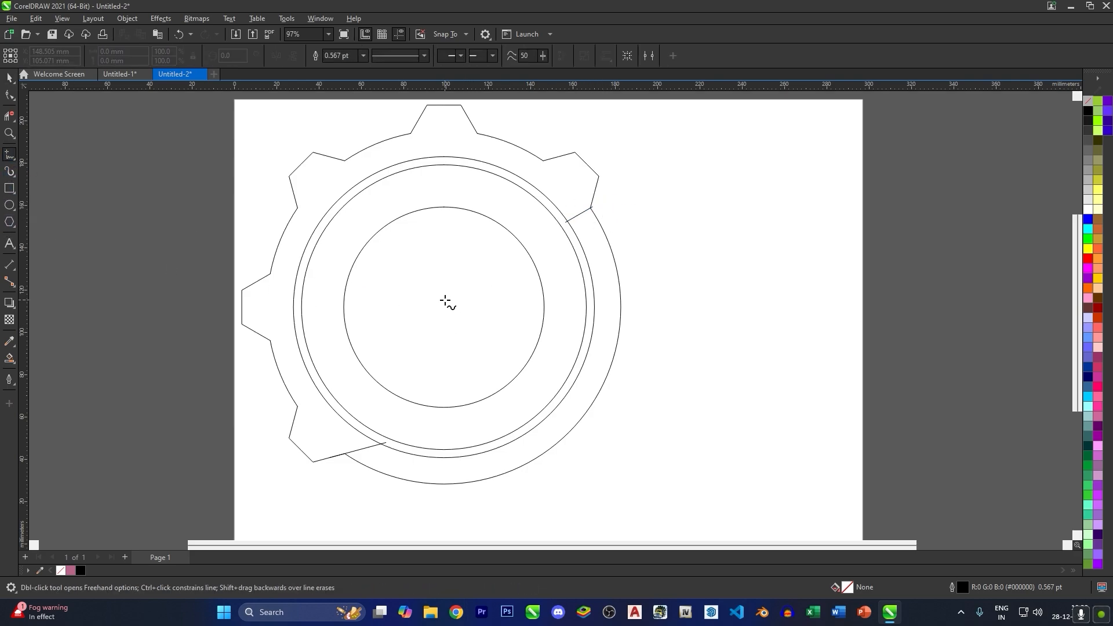
{"action": "left_click", "coordinate": [444, 306]}
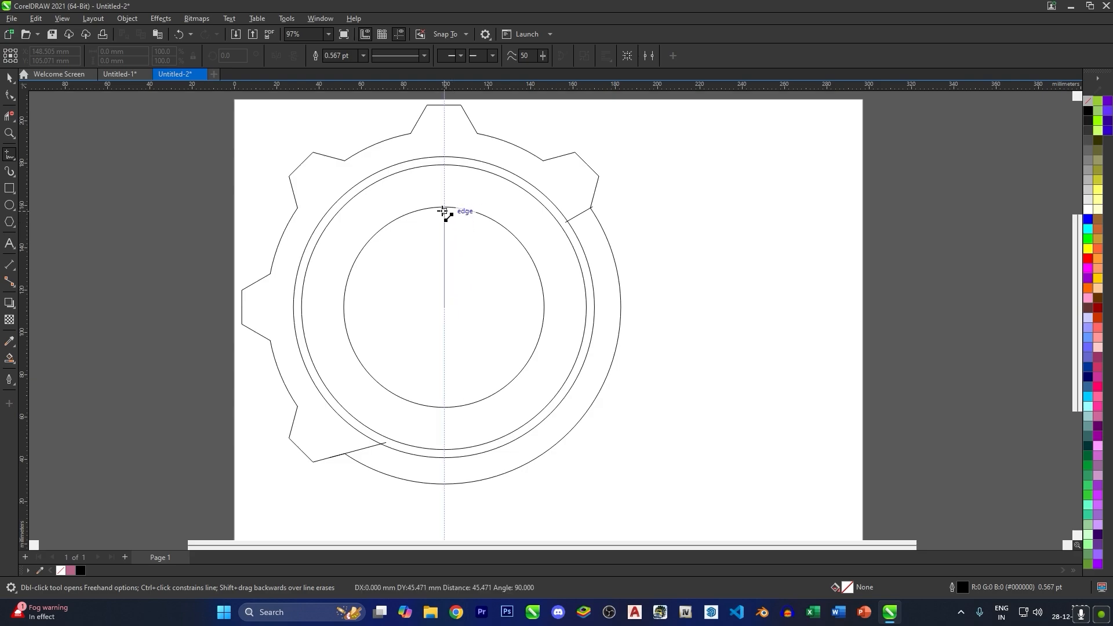
{"action": "left_click", "coordinate": [498, 191]}
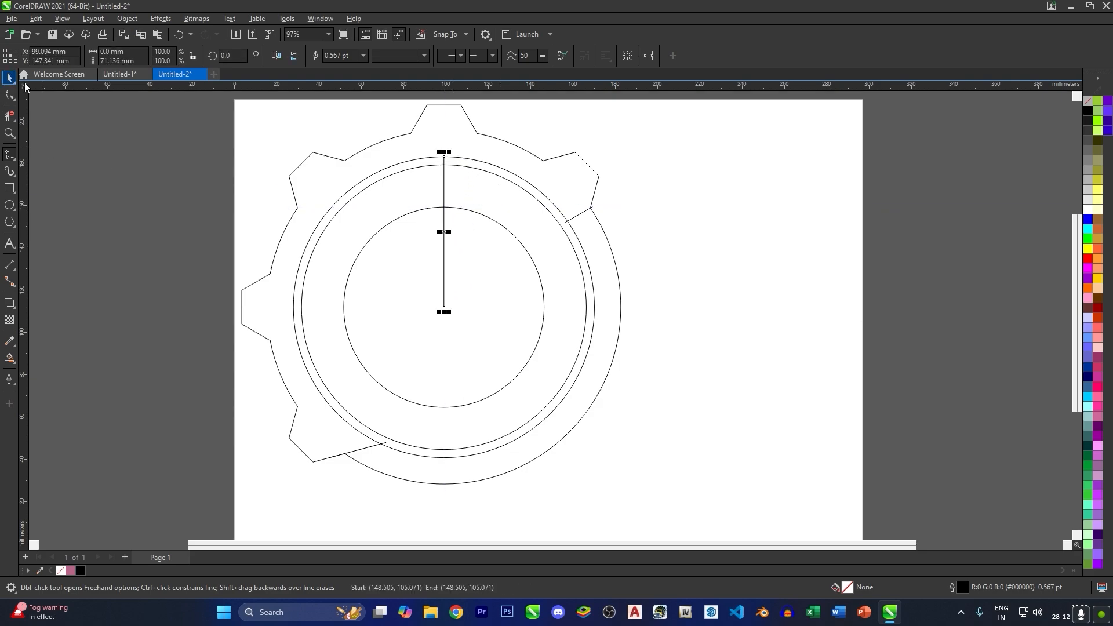
{"action": "left_click", "coordinate": [9, 77]}
- Rotate and copy the vertical line about the circles' centre into two radial lines 60° apart, forming a wedge that opens to the right
{"action": "left_click", "coordinate": [444, 182]}
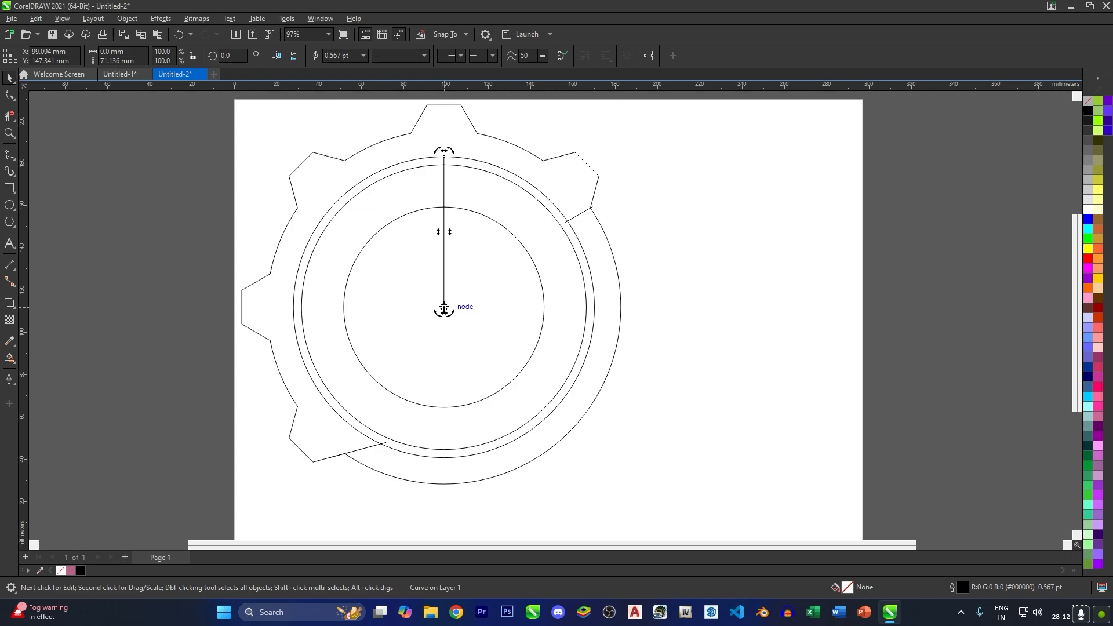
{"action": "scroll", "coordinate": [453, 318], "scroll_direction": "up", "scroll_amount": 4}
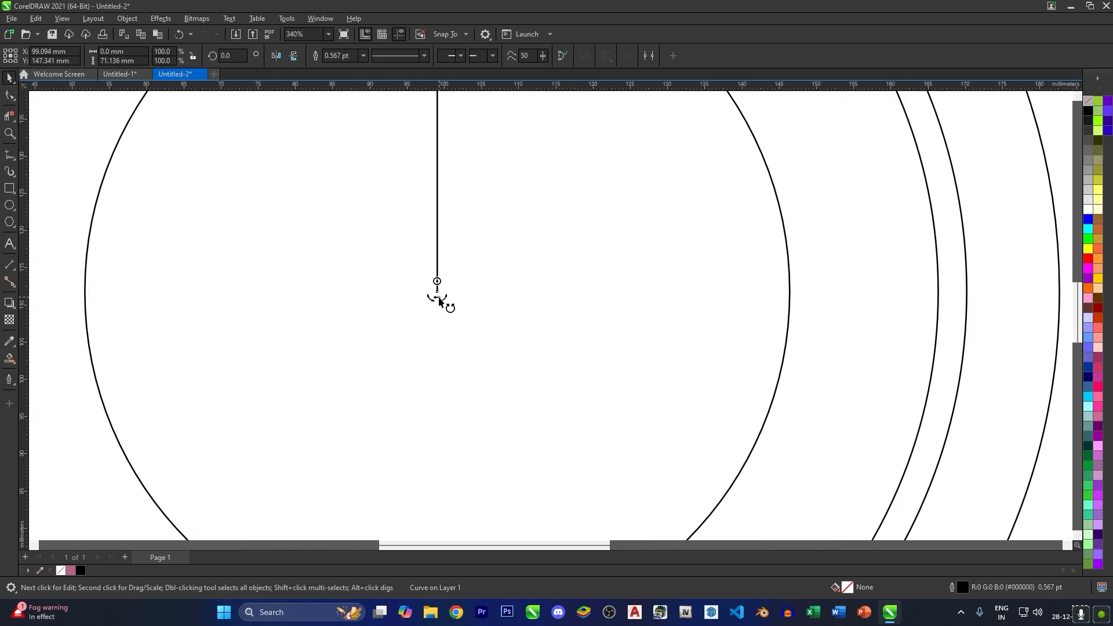
{"action": "scroll", "coordinate": [436, 291], "scroll_direction": "down", "scroll_amount": 5}
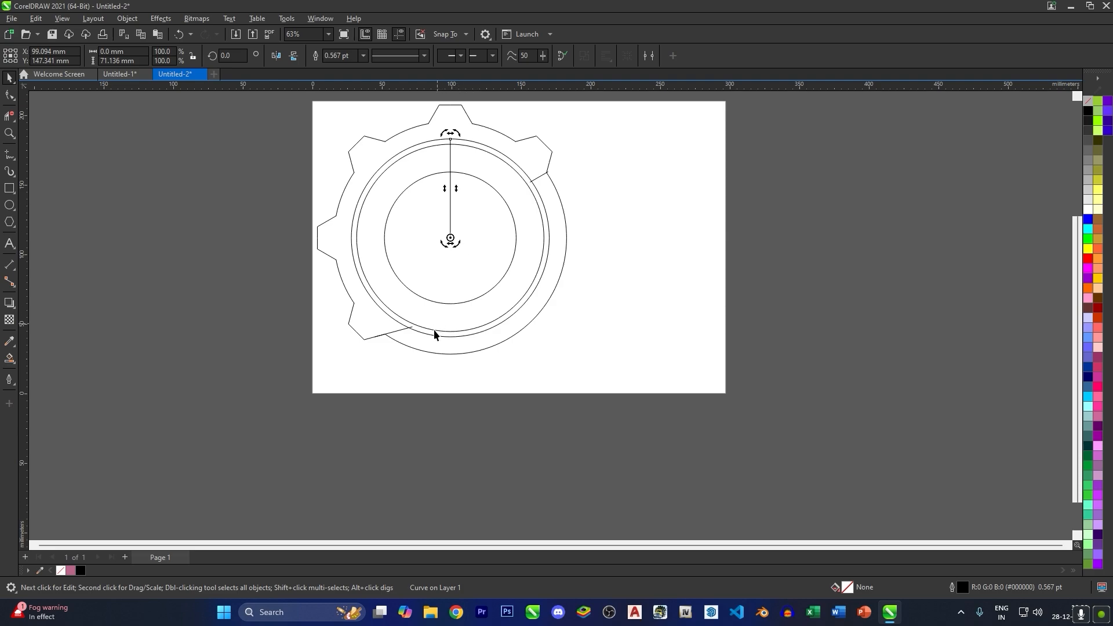
{"action": "left_click_drag", "start_coordinate": [435, 336], "coordinate": [413, 405]}
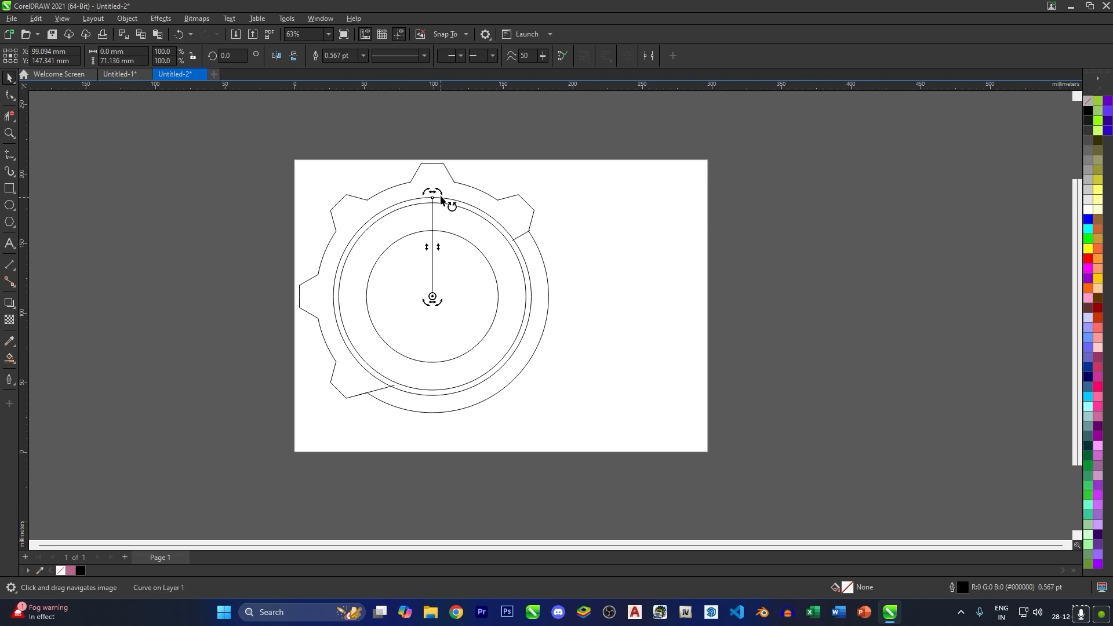
{"action": "left_click_drag", "start_coordinate": [433, 193], "coordinate": [551, 381]}
- Smart Fill the toothed outer band and the inner C-shaped ring with pink (#B86488)
{"action": "left_click", "coordinate": [10, 358]}
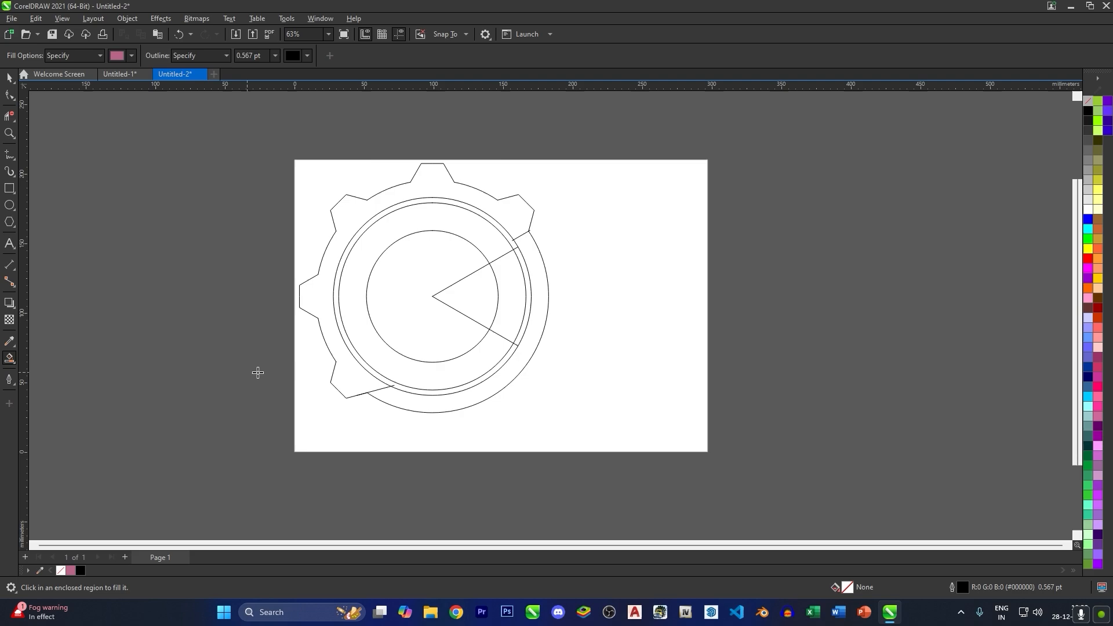
{"action": "left_click", "coordinate": [354, 377]}
{"action": "left_click", "coordinate": [390, 362]}
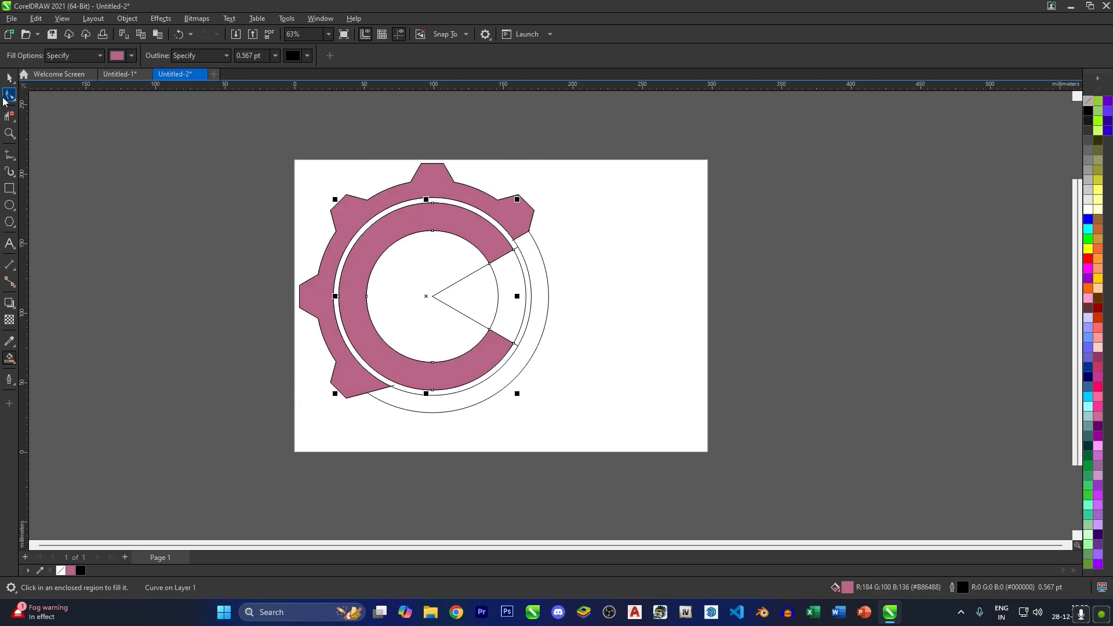
- Delete the remaining construction circles around the filled gear and C shapes
{"action": "left_click", "coordinate": [9, 78]}
{"action": "left_click", "coordinate": [460, 305]}
{"action": "key", "text": "Delete"}
{"action": "left_click", "coordinate": [524, 312]}
{"action": "key", "text": "Delete"}
{"action": "left_click", "coordinate": [527, 309]}
{"action": "key", "text": "Delete"}
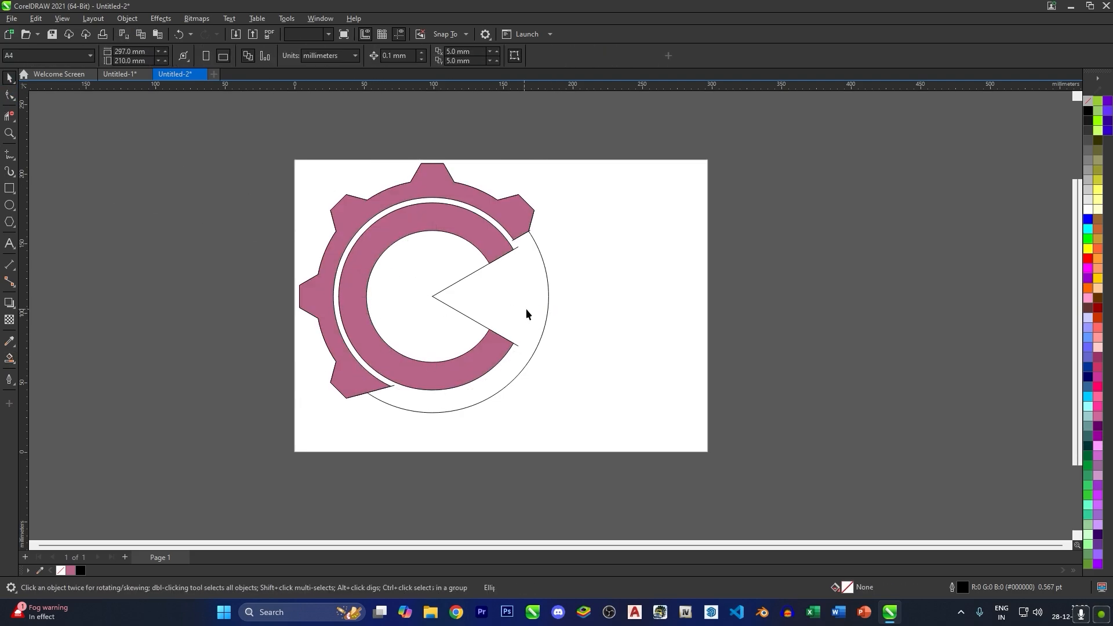
{"action": "left_click", "coordinate": [528, 313]}
{"action": "key", "text": "Delete"}
{"action": "scroll", "coordinate": [444, 252], "scroll_direction": "down", "scroll_amount": 1}
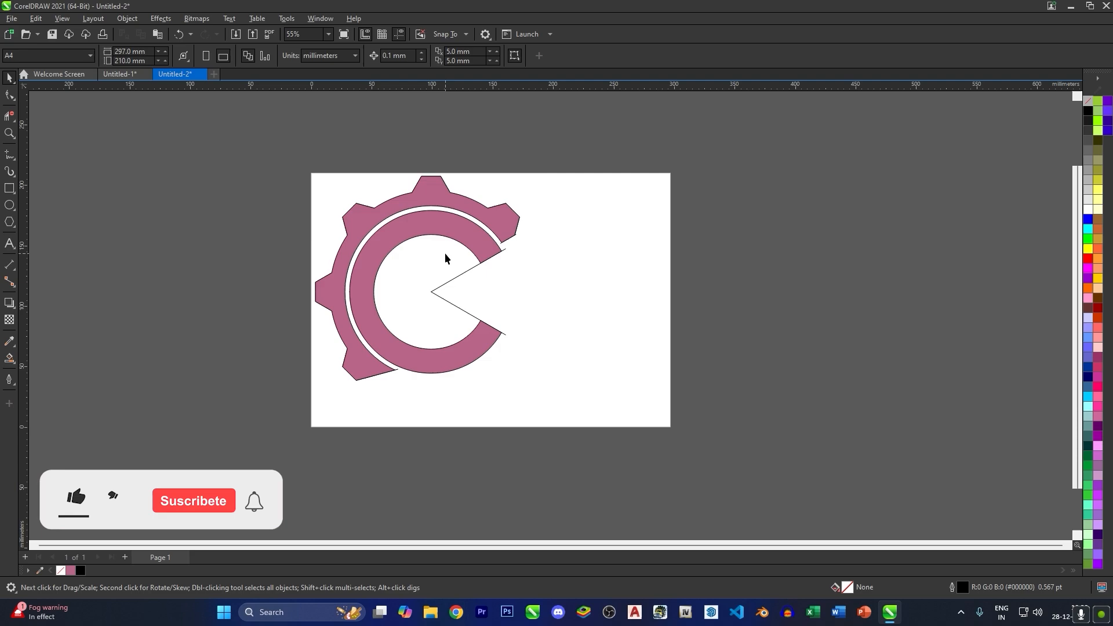
- Delete the two radial lines at the C's opening and scale the filled gear and C down together to about 75%
{"action": "left_click", "coordinate": [435, 290]}
{"action": "key", "text": "Delete"}
{"action": "left_click", "coordinate": [437, 295]}
{"action": "key", "text": "Delete"}
{"action": "left_click_drag", "start_coordinate": [560, 377], "coordinate": [269, 149]}
{"action": "left_click_drag", "start_coordinate": [511, 390], "coordinate": [422, 346]}
{"action": "left_click", "coordinate": [434, 289]}
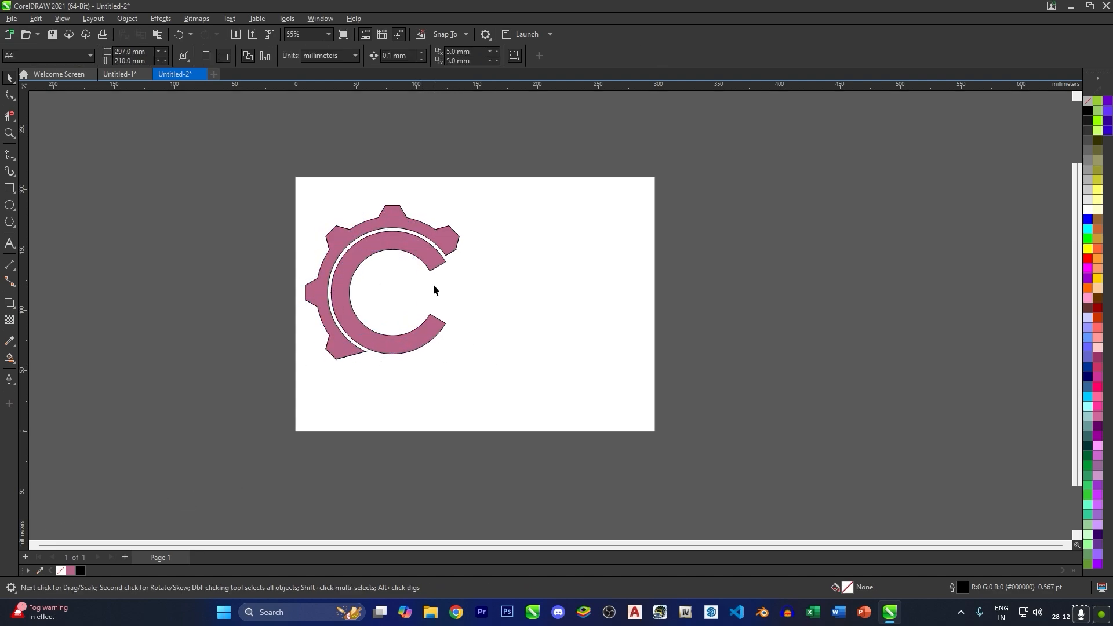
- Add horizontal guidelines through the C's centre and bottom, and draw a rectangle about 15 mm wide and 46 mm high matching the band's thickness
{"action": "scroll", "coordinate": [434, 289], "scroll_direction": "up", "scroll_amount": 1}
{"action": "left_click", "coordinate": [9, 191]}
{"action": "scroll", "coordinate": [286, 277], "scroll_direction": "up", "scroll_amount": 1}
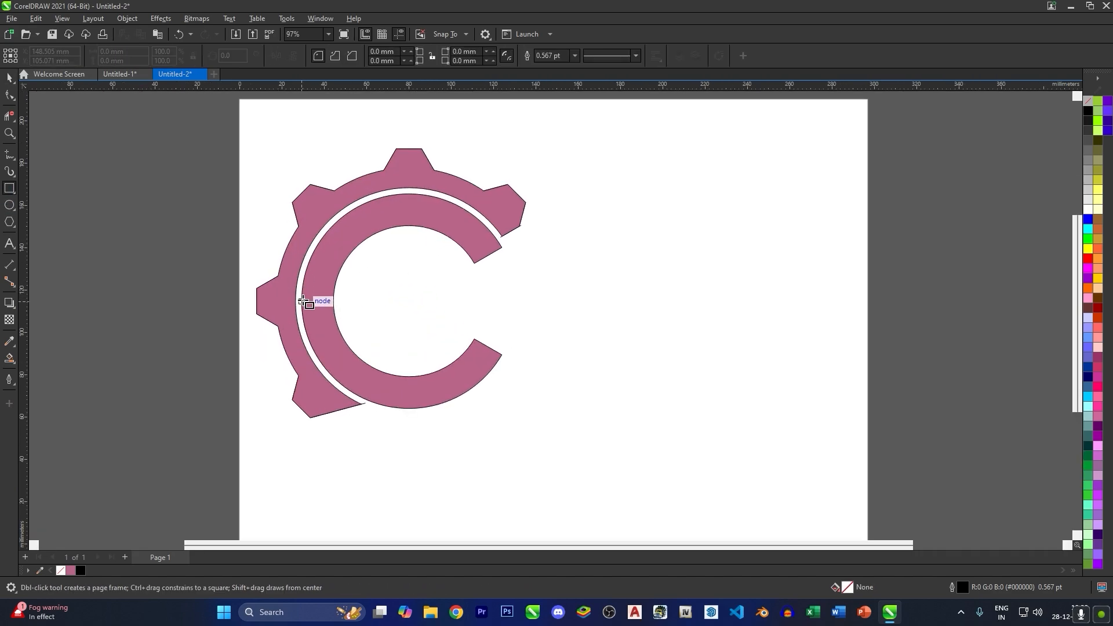
{"action": "left_click", "coordinate": [302, 301]}
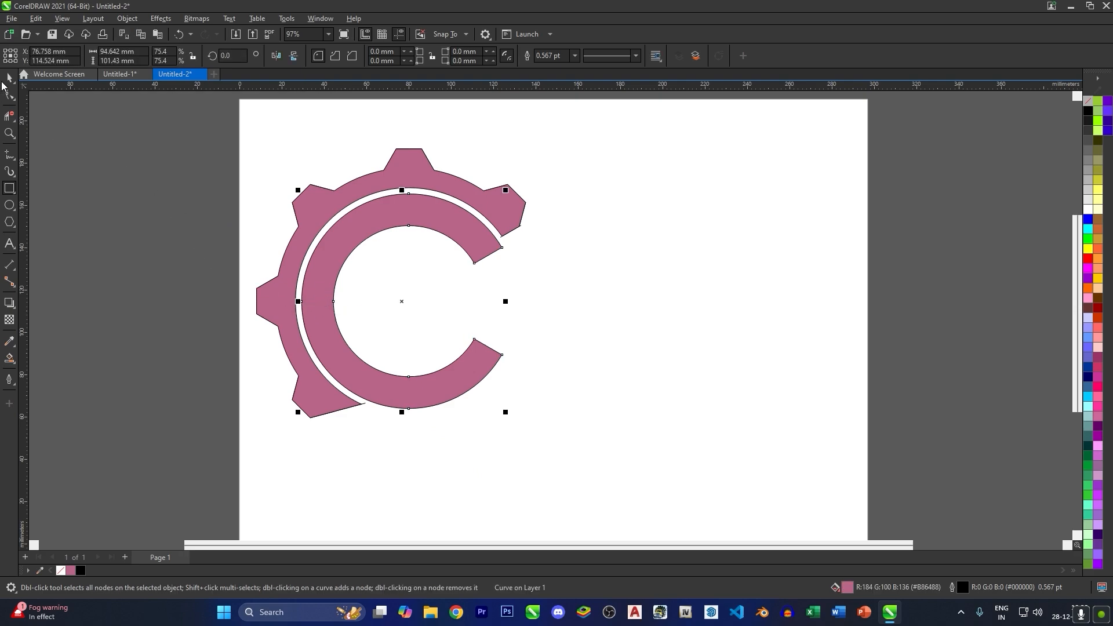
{"action": "left_click", "coordinate": [2, 82]}
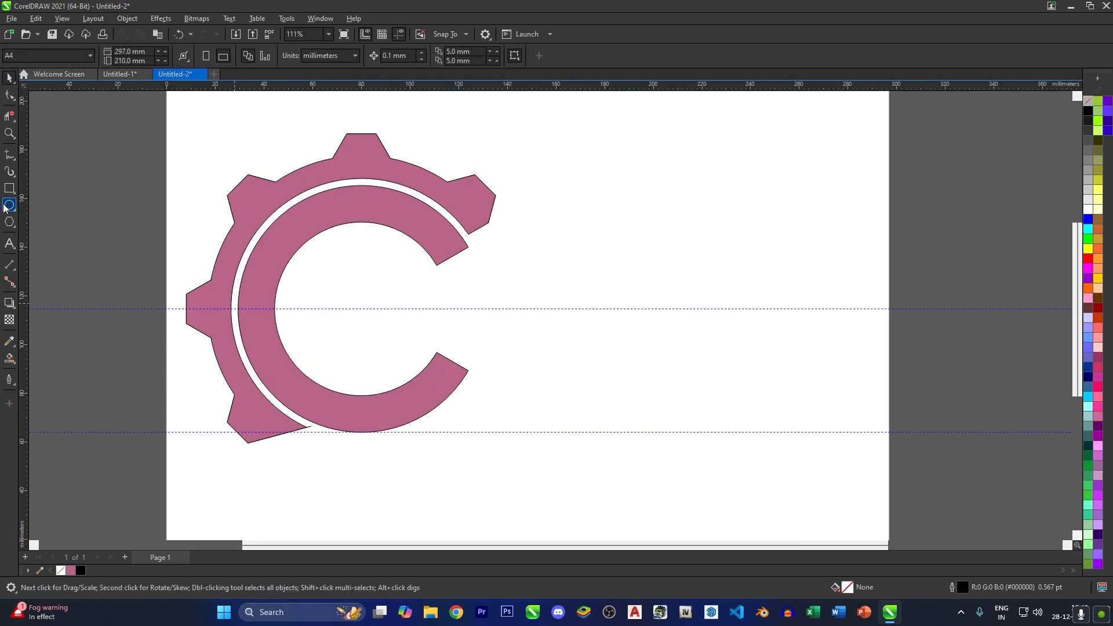
{"action": "left_click", "coordinate": [7, 190]}
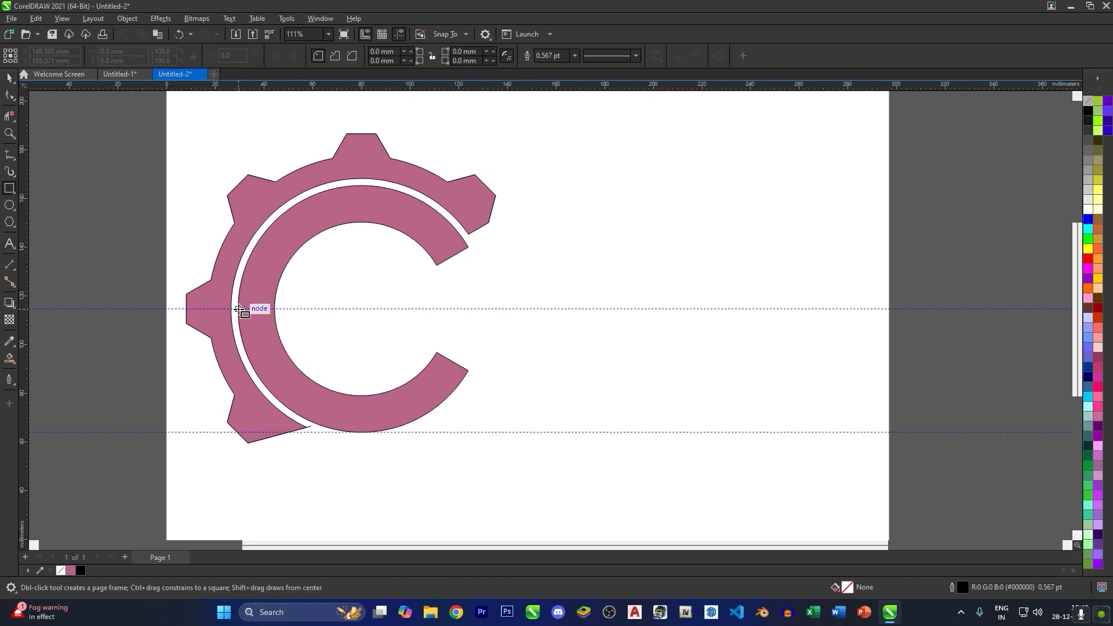
{"action": "left_click_drag", "start_coordinate": [238, 309], "coordinate": [286, 432]}
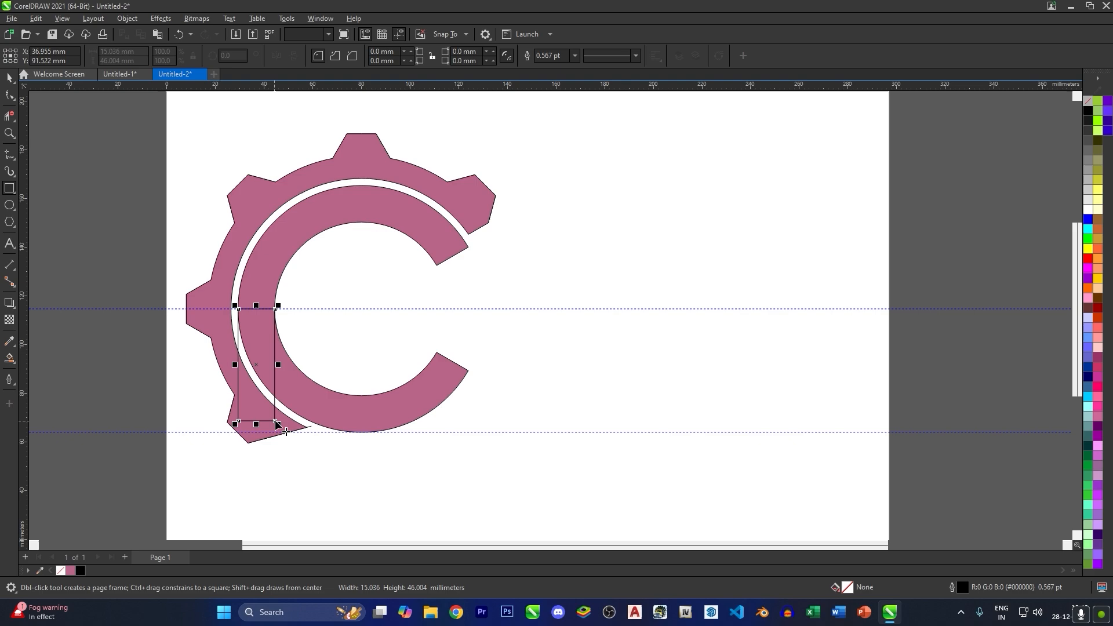
- Centre the rectangle on the C and stretch a copy of it to the C's full height of about 101 mm
{"action": "left_click", "coordinate": [9, 77]}
{"action": "left_click_drag", "start_coordinate": [253, 365], "coordinate": [349, 309]}
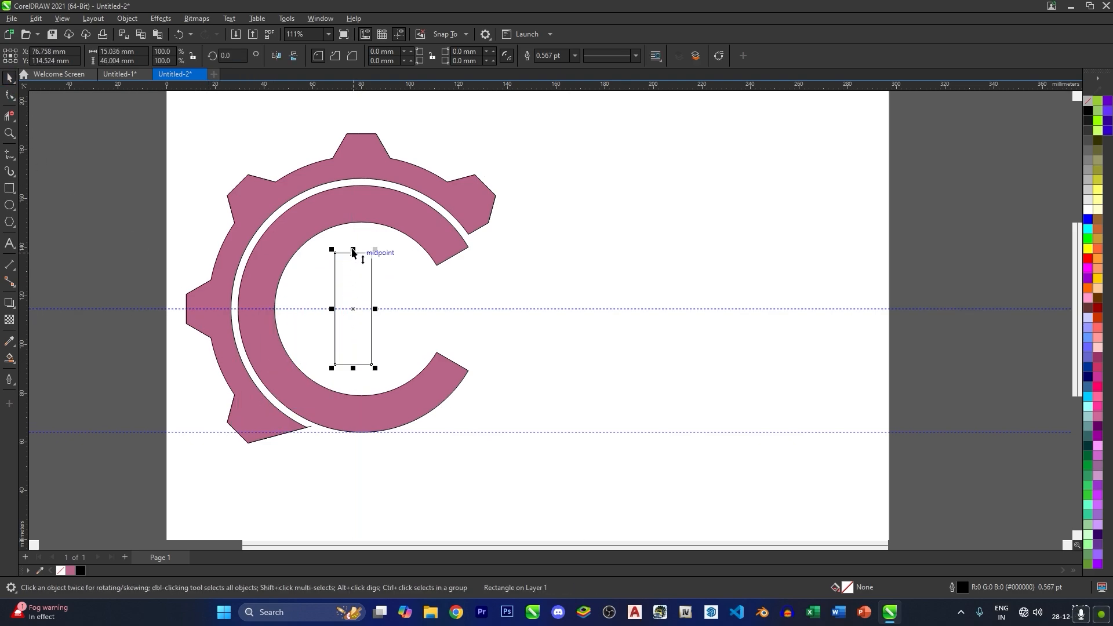
{"action": "left_click_drag", "start_coordinate": [353, 251], "coordinate": [362, 186]}
{"action": "left_click", "coordinate": [395, 305]}
{"action": "left_click", "coordinate": [353, 273]}
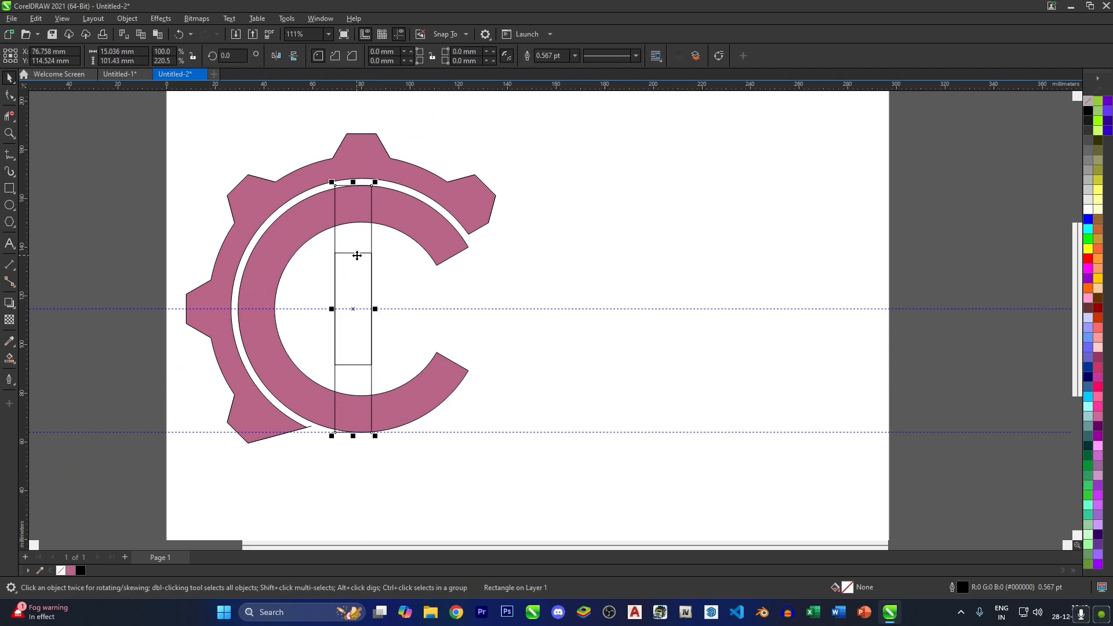
- Move the tall bar just right of the gear, centred on the upper horizontal guideline, and delete the short rectangle
{"action": "left_click_drag", "start_coordinate": [361, 251], "coordinate": [605, 265]}
{"action": "left_click", "coordinate": [349, 274]}
{"action": "key", "text": "Delete"}
{"action": "left_click", "coordinate": [596, 313]}
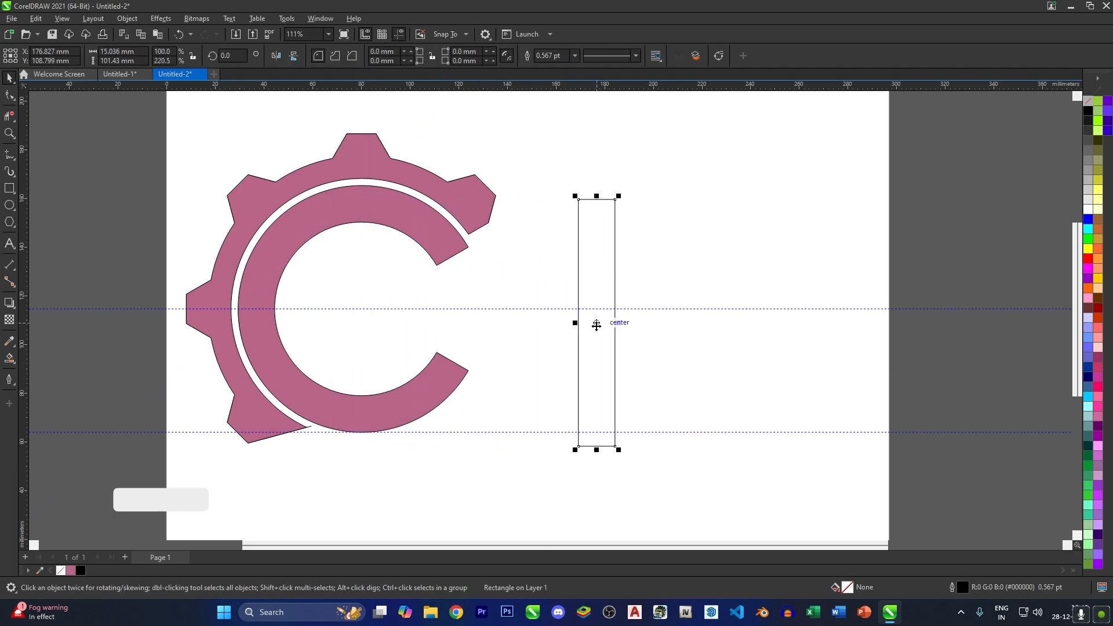
{"action": "left_click_drag", "start_coordinate": [597, 323], "coordinate": [530, 309]}
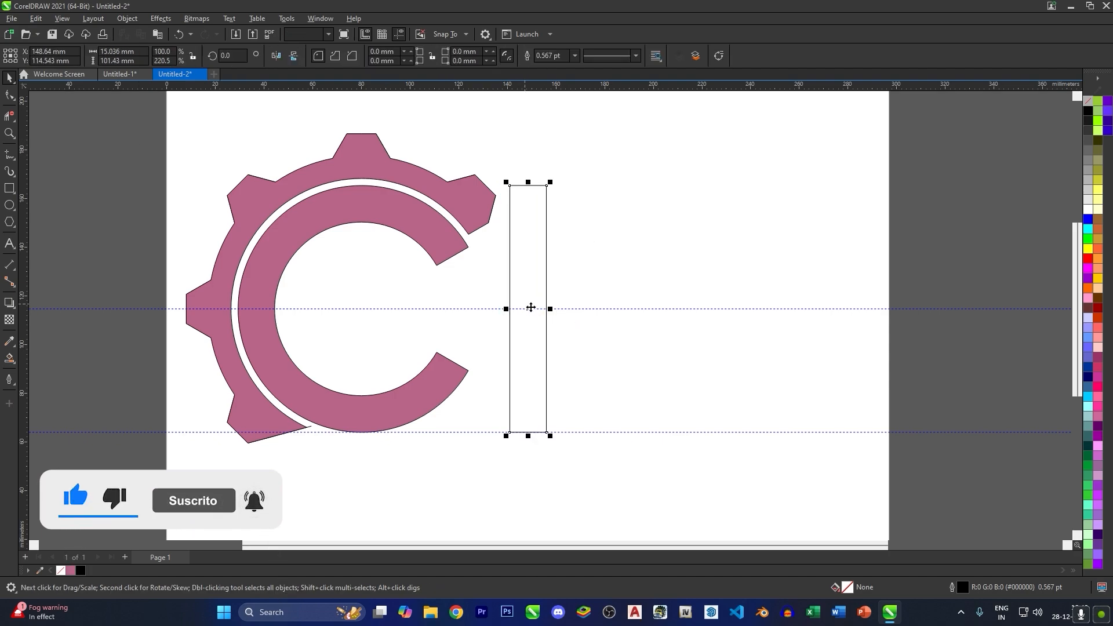
- Copy the tall bar to the right, and place another copy rotated 90° as a crossbar ending at the second bar's left edge
{"action": "left_click_drag", "start_coordinate": [529, 308], "coordinate": [643, 308]}
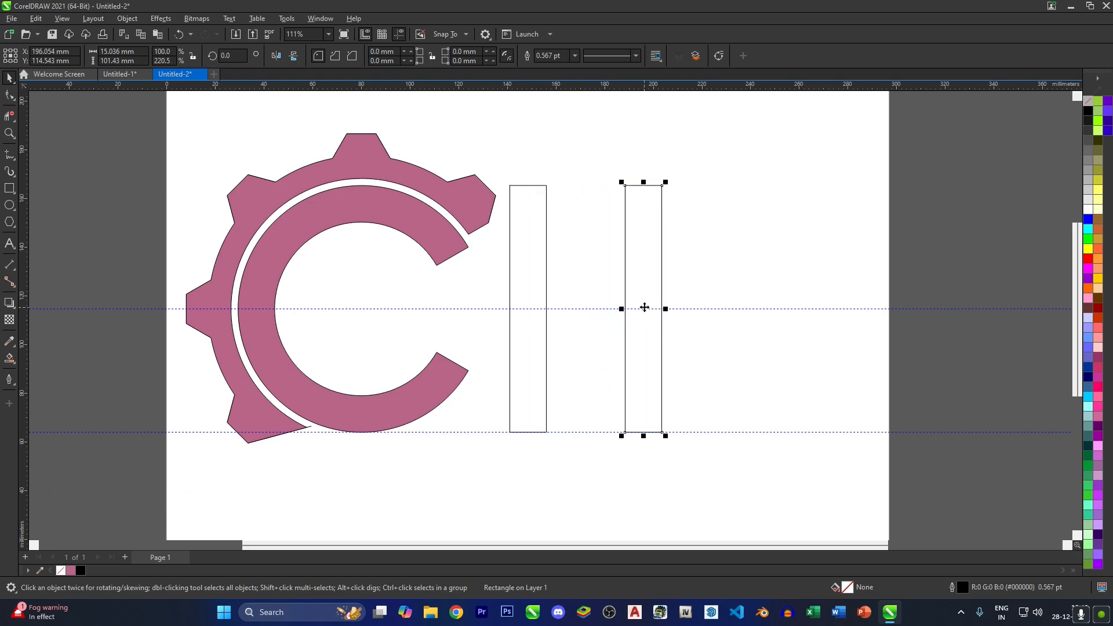
{"action": "left_click", "coordinate": [644, 308]}
{"action": "left_click_drag", "start_coordinate": [670, 193], "coordinate": [763, 319]}
{"action": "left_click", "coordinate": [768, 312]}
{"action": "left_click", "coordinate": [767, 313]}
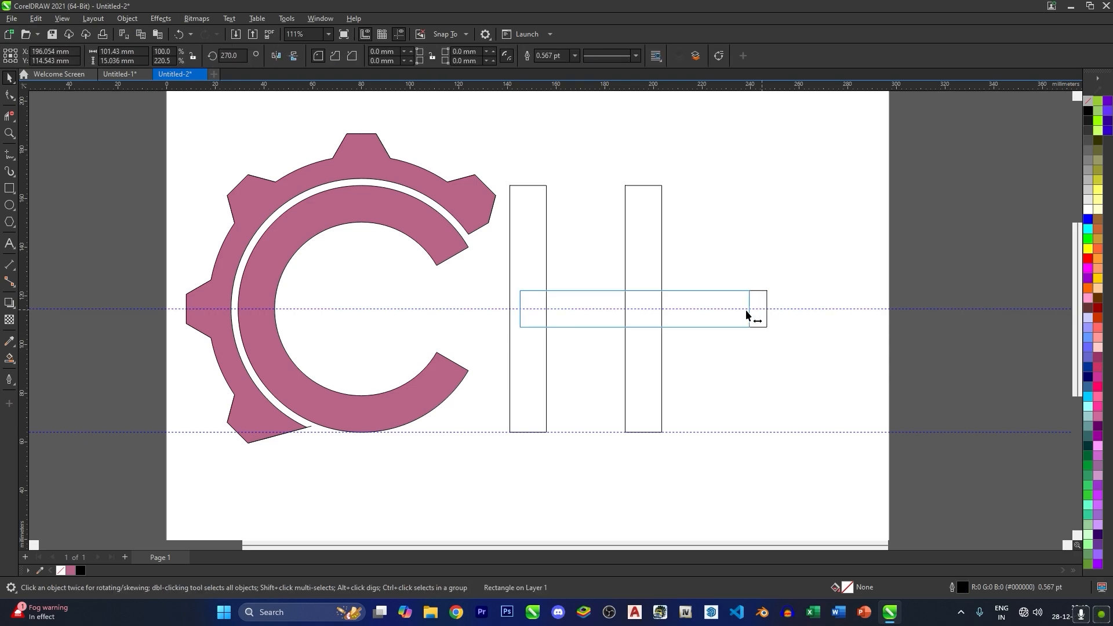
{"action": "left_click_drag", "start_coordinate": [767, 309], "coordinate": [706, 315]}
{"action": "scroll", "coordinate": [621, 311], "scroll_direction": "down", "scroll_amount": 1}
- Copy the bar further right as the P's stem and draw two concentric circles about 58 mm and 28 mm in diameter at its upper end
{"action": "left_click", "coordinate": [653, 301]}
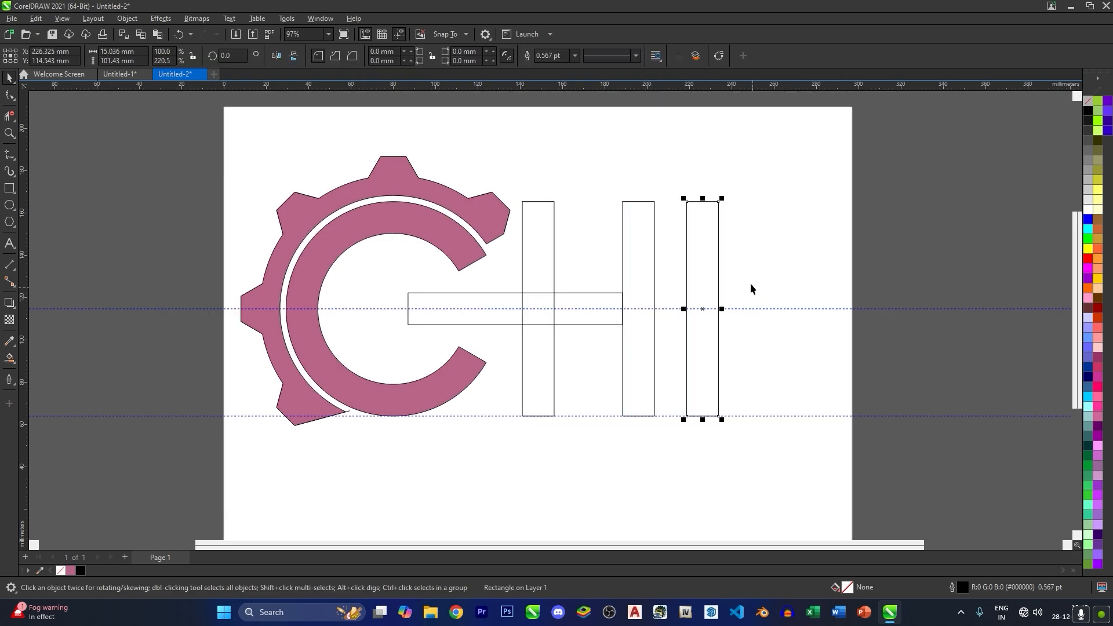
{"action": "key", "text": "F7"}
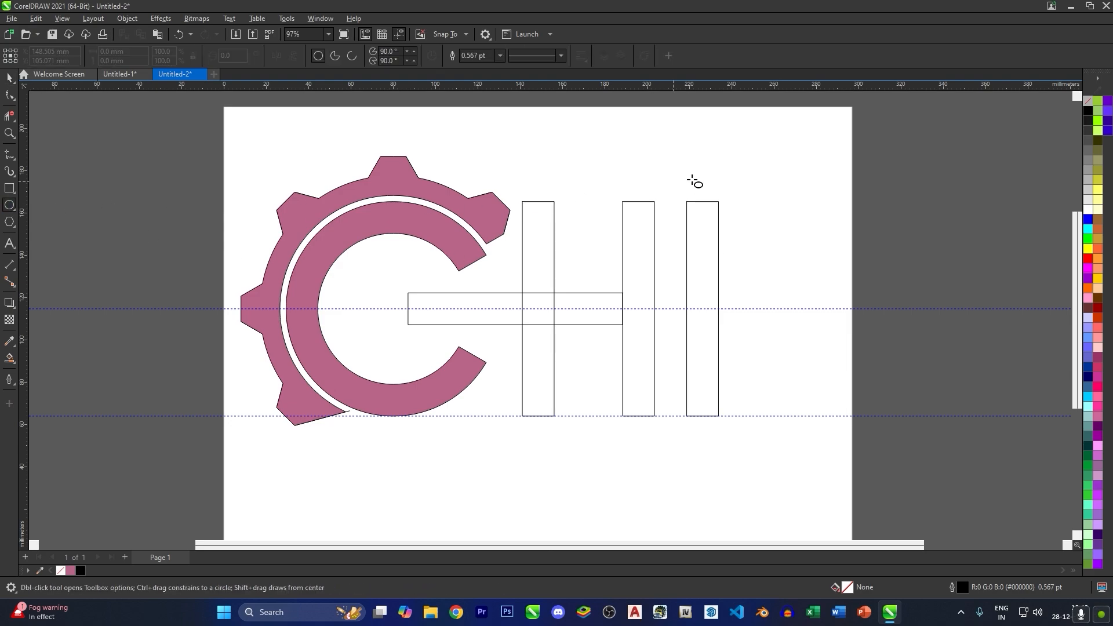
{"action": "mouse_move", "coordinate": [719, 202]}
{"action": "left_mouse_down"}
{"action": "mouse_move", "coordinate": [610, 254]}
{"action": "mouse_move", "coordinate": [582, 335]}
{"action": "mouse_move", "coordinate": [605, 326]}
{"action": "left_mouse_up"}
{"action": "left_click_drag", "start_coordinate": [719, 324], "coordinate": [567, 300]}
{"action": "key", "text": "space"}
- Move both concentric circles right so the larger one's left edge overlaps the upper part of the P's stem
{"action": "left_click_drag", "start_coordinate": [790, 341], "coordinate": [596, 177]}
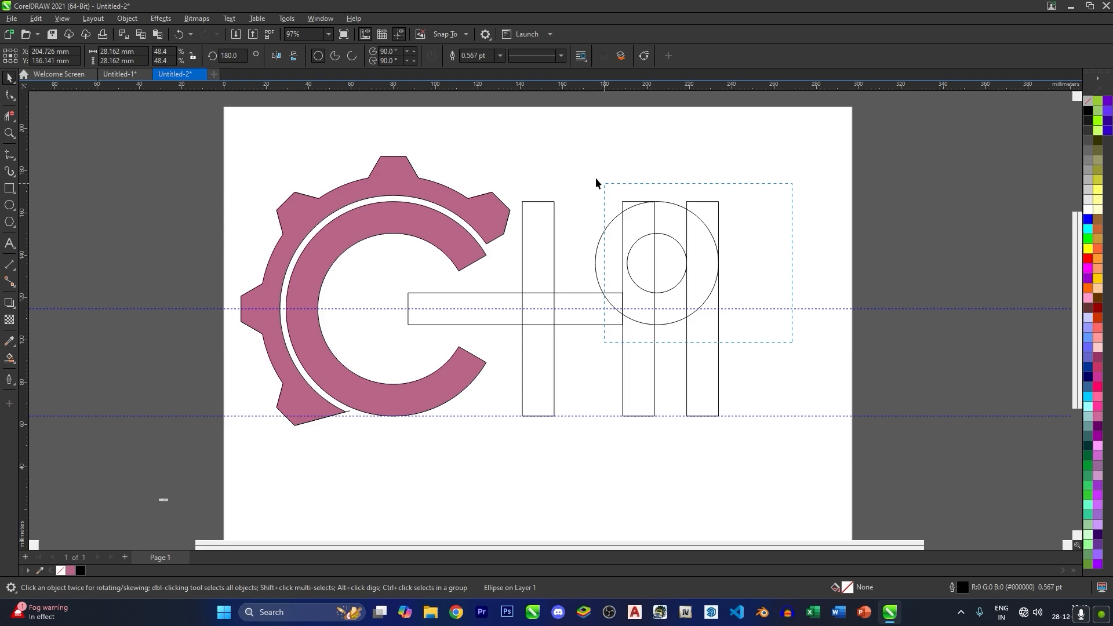
{"action": "left_click_drag", "start_coordinate": [596, 264], "coordinate": [697, 265]}
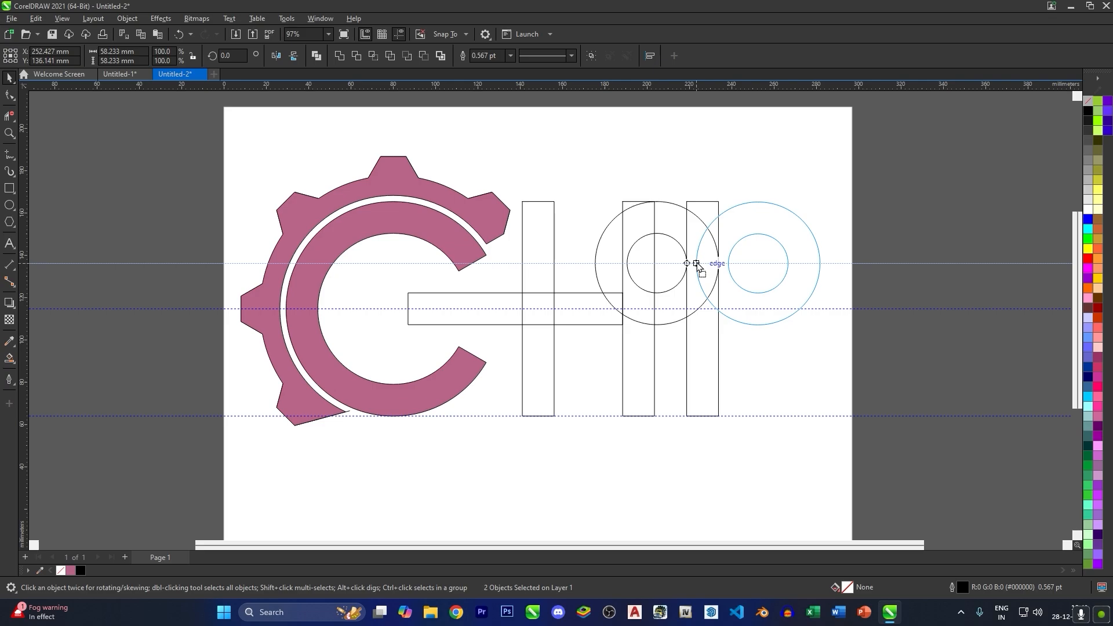
{"action": "left_click_drag", "start_coordinate": [697, 265], "coordinate": [697, 264]}
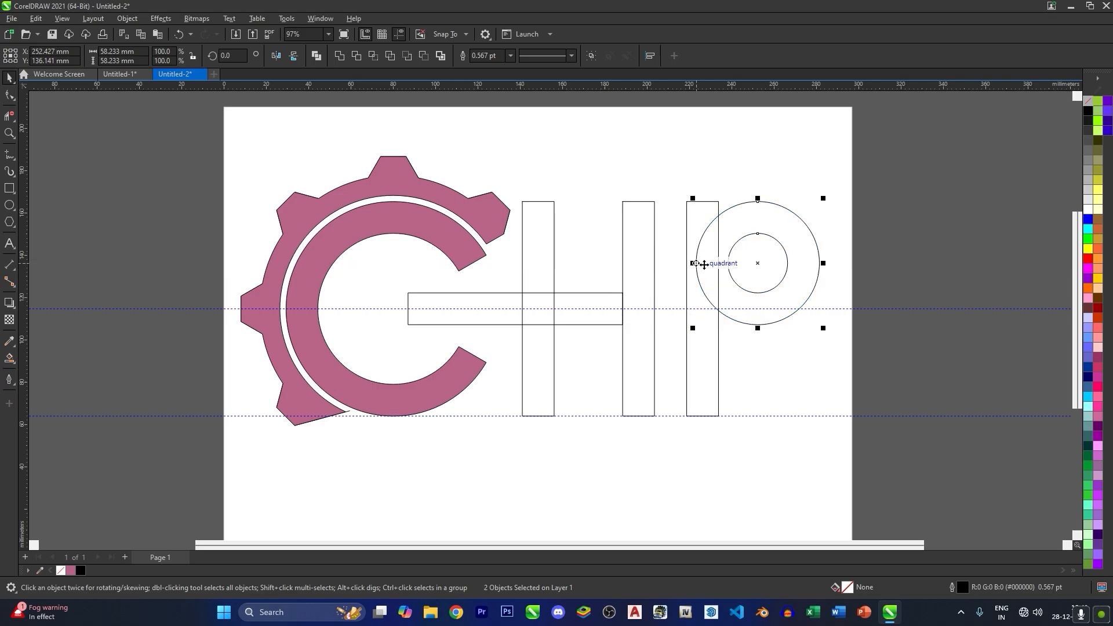
{"action": "left_click", "coordinate": [757, 197]}
- Draw horizontal lines touching the outer circle's top and bottom, about 44 mm and 40 mm long, crossing the P's stem
{"action": "scroll", "coordinate": [760, 200], "scroll_direction": "up", "scroll_amount": 3}
{"action": "left_click", "coordinate": [10, 154]}
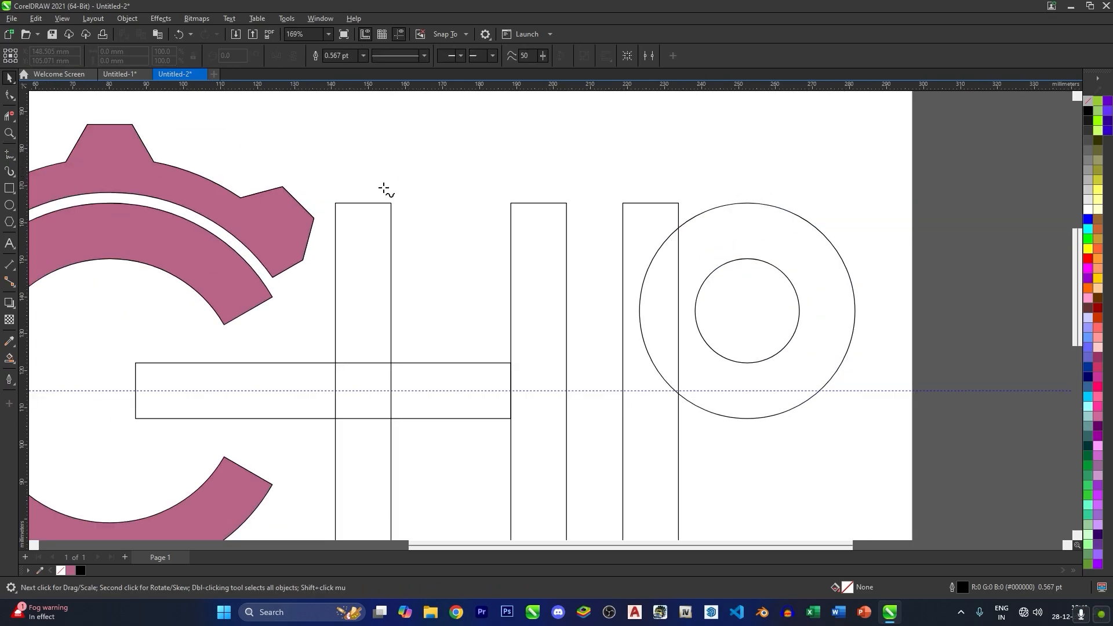
{"action": "left_click", "coordinate": [641, 203]}
{"action": "left_click", "coordinate": [805, 203]}
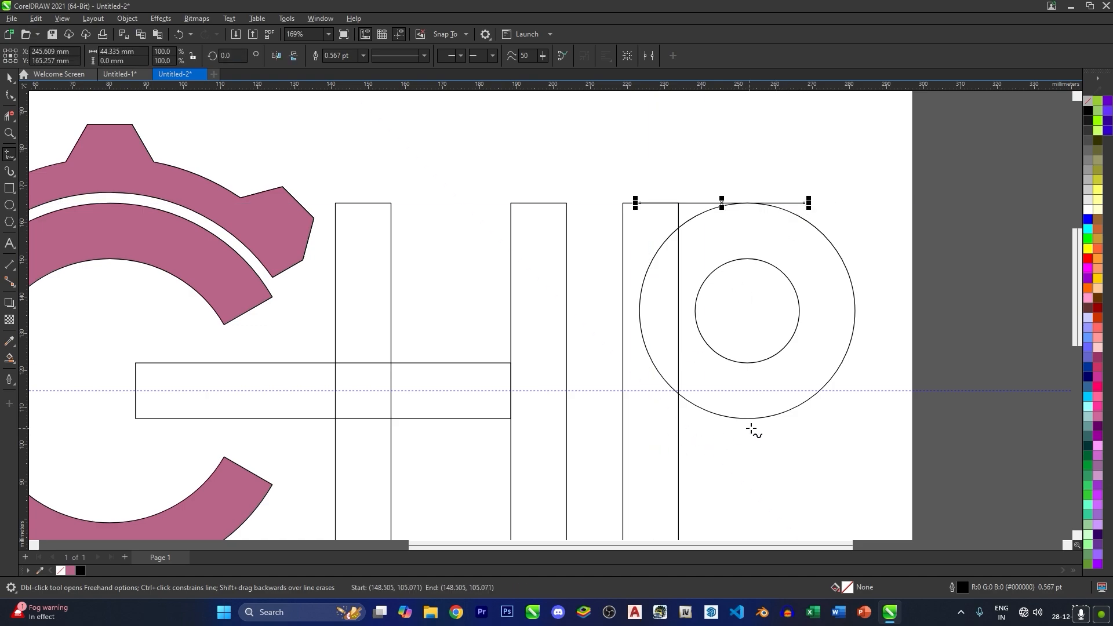
{"action": "left_click", "coordinate": [594, 418]}
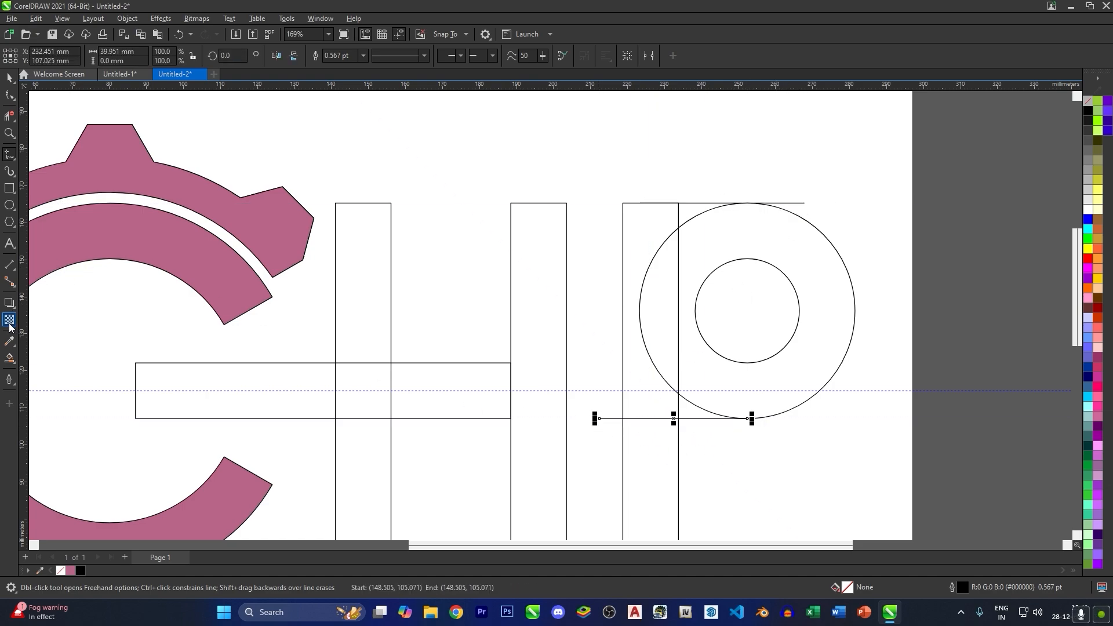
- Copy the upper tangent line down to the top and bottom of the inner circle
{"action": "left_click", "coordinate": [9, 116]}
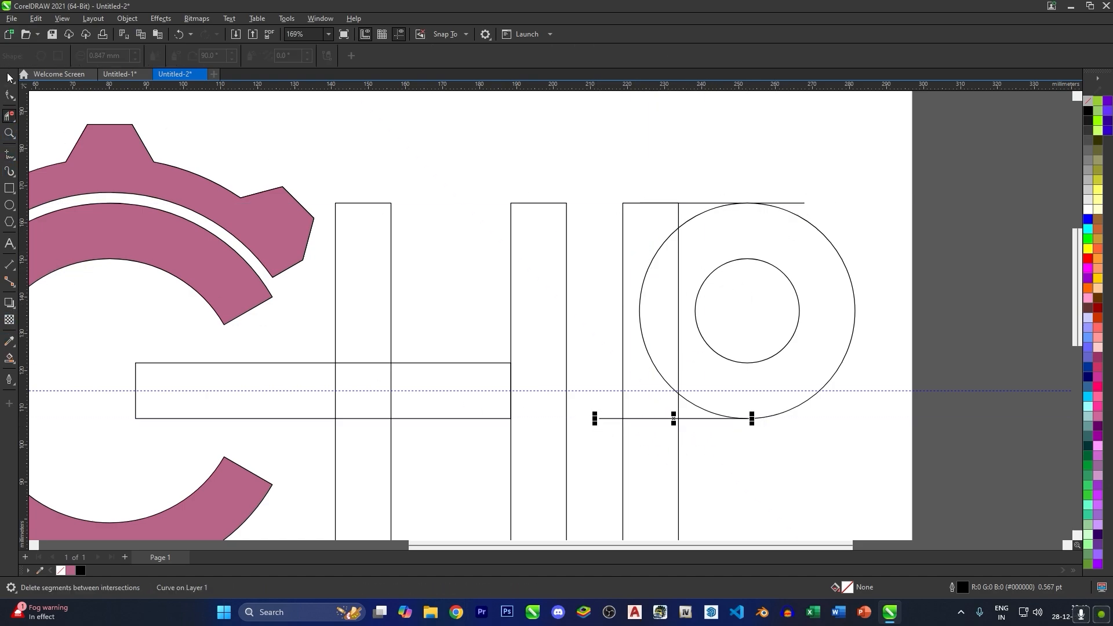
{"action": "left_click", "coordinate": [9, 77]}
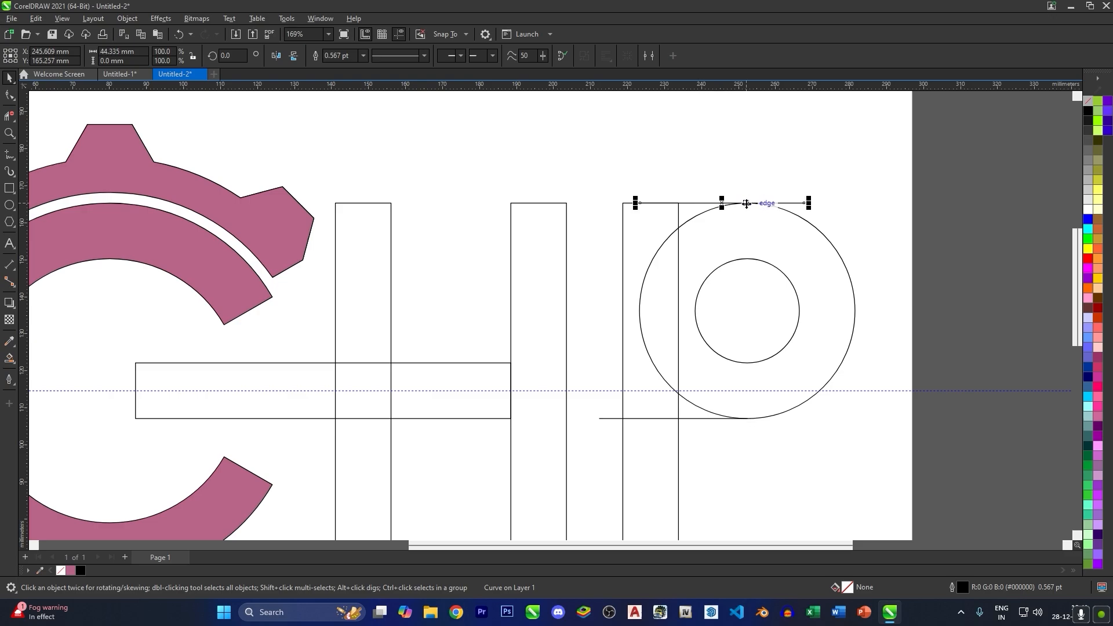
{"action": "left_click_drag", "start_coordinate": [747, 203], "coordinate": [748, 366]}
{"action": "right_click", "coordinate": [747, 260]}
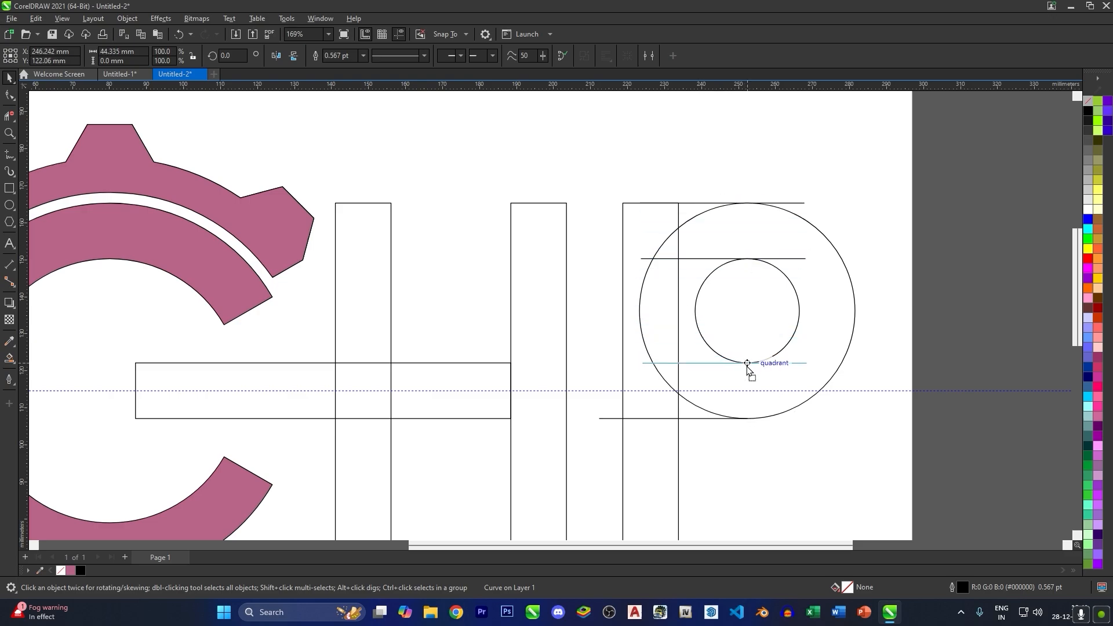
{"action": "right_click", "coordinate": [747, 365]}
{"action": "scroll", "coordinate": [690, 304], "scroll_direction": "down", "scroll_amount": 2}
{"action": "left_click", "coordinate": [743, 438]}
- Trim the overlapping circle, line and bar segments with Virtual Segment Delete to leave a clean P outline
{"action": "left_click", "coordinate": [9, 117]}
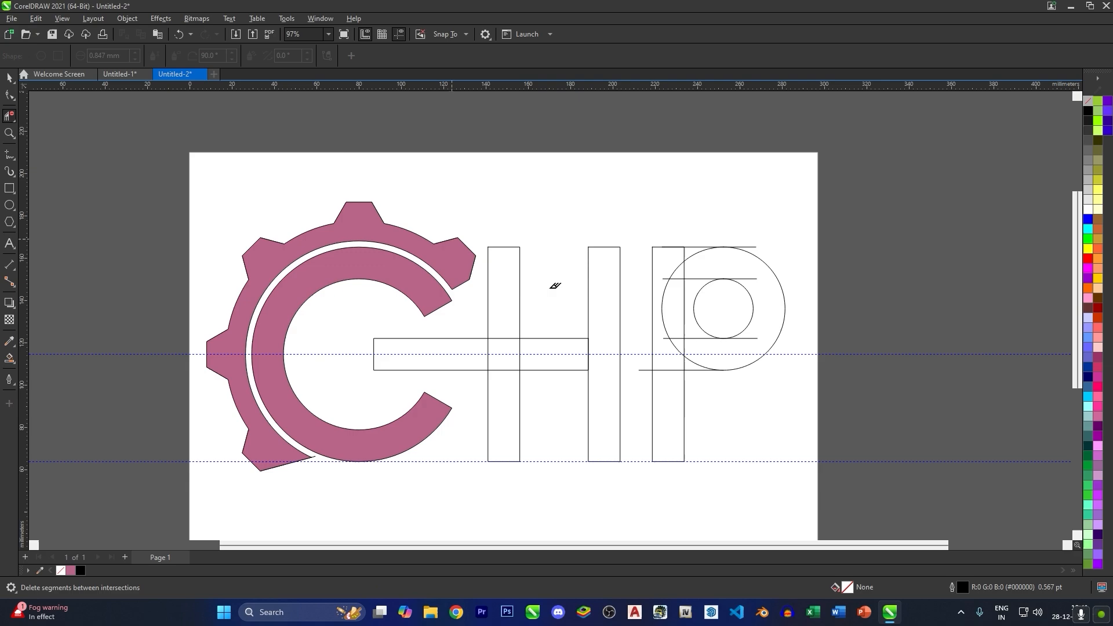
{"action": "scroll", "coordinate": [641, 348], "scroll_direction": "up", "scroll_amount": 2}
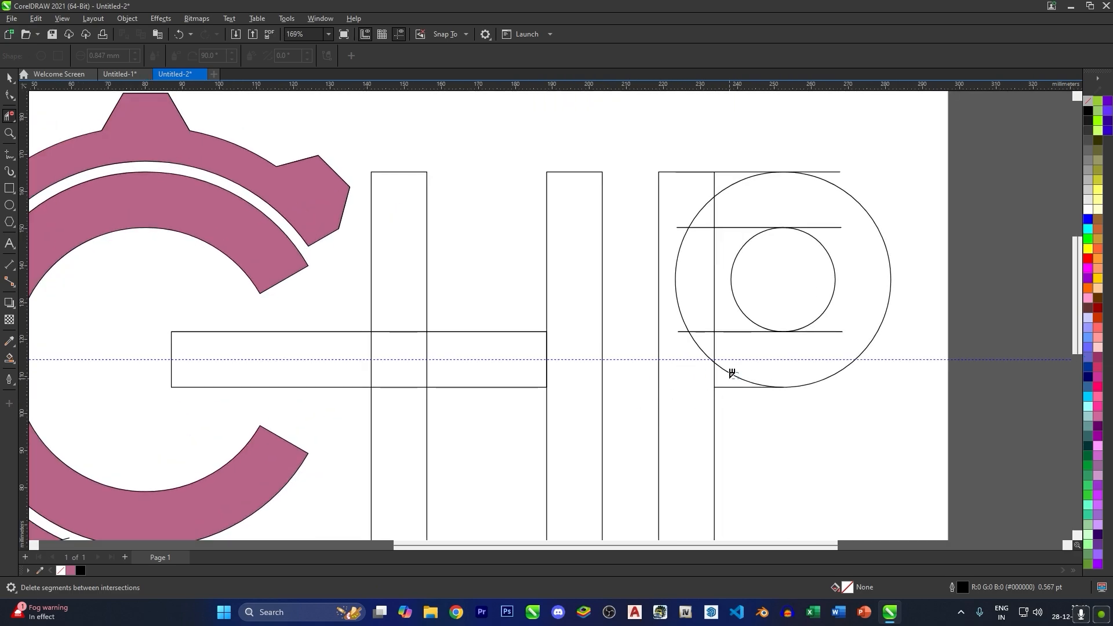
{"action": "key", "text": "ctrl+z"}
{"action": "left_click_drag", "start_coordinate": [742, 299], "coordinate": [729, 271]}
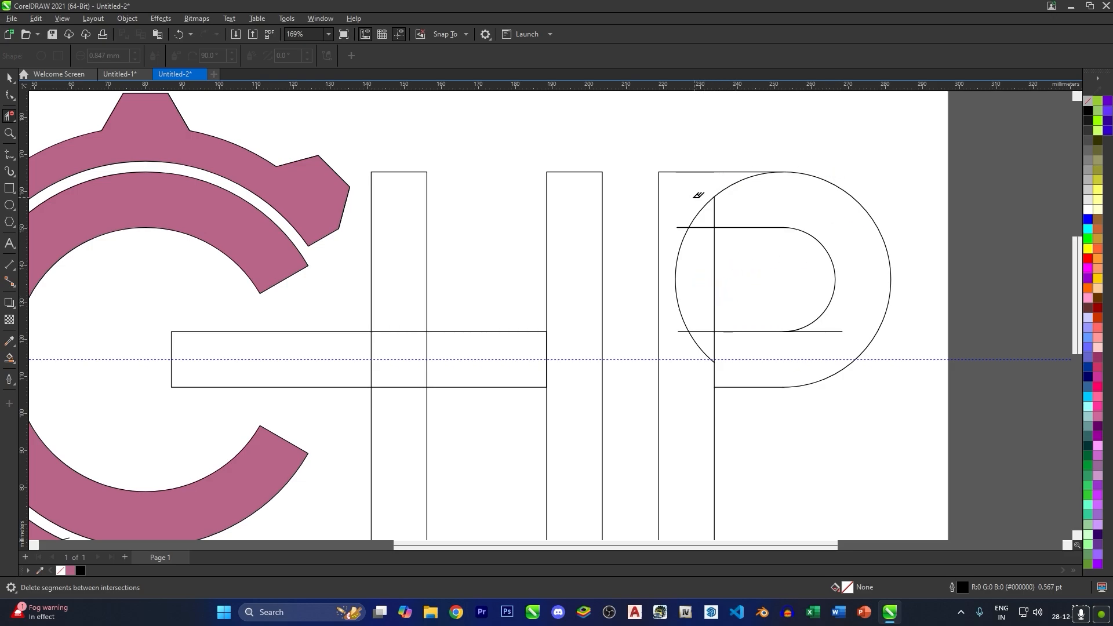
{"action": "key", "text": "ctrl+z"}
{"action": "left_click_drag", "start_coordinate": [708, 192], "coordinate": [725, 216]}
{"action": "left_click_drag", "start_coordinate": [701, 346], "coordinate": [726, 377]}
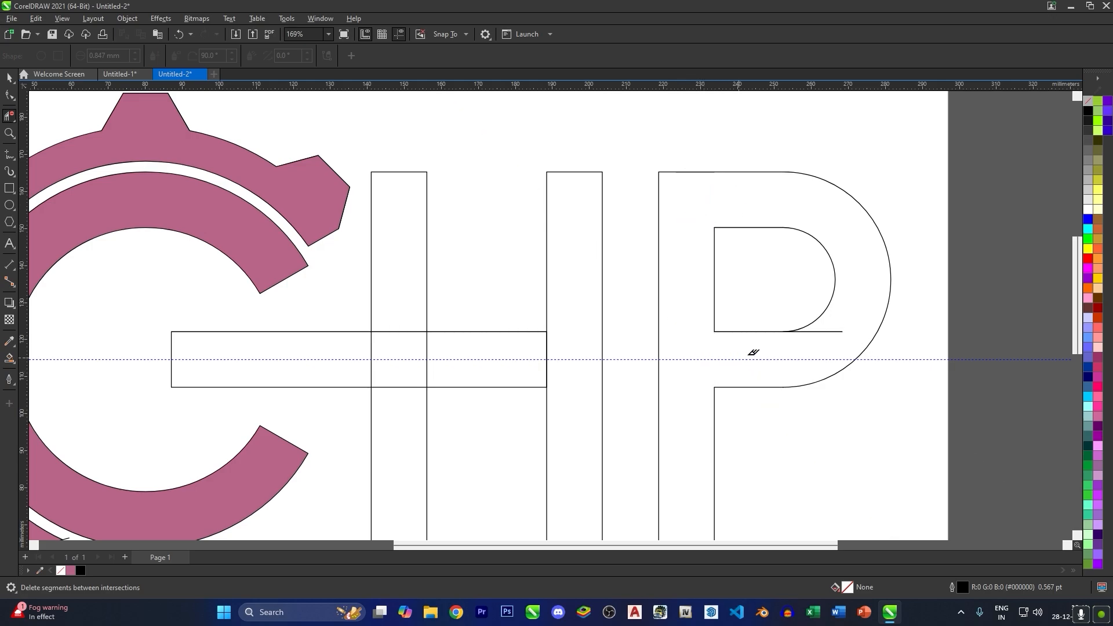
{"action": "left_click", "coordinate": [837, 331]}
{"action": "scroll", "coordinate": [786, 274], "scroll_direction": "down", "scroll_amount": 1}
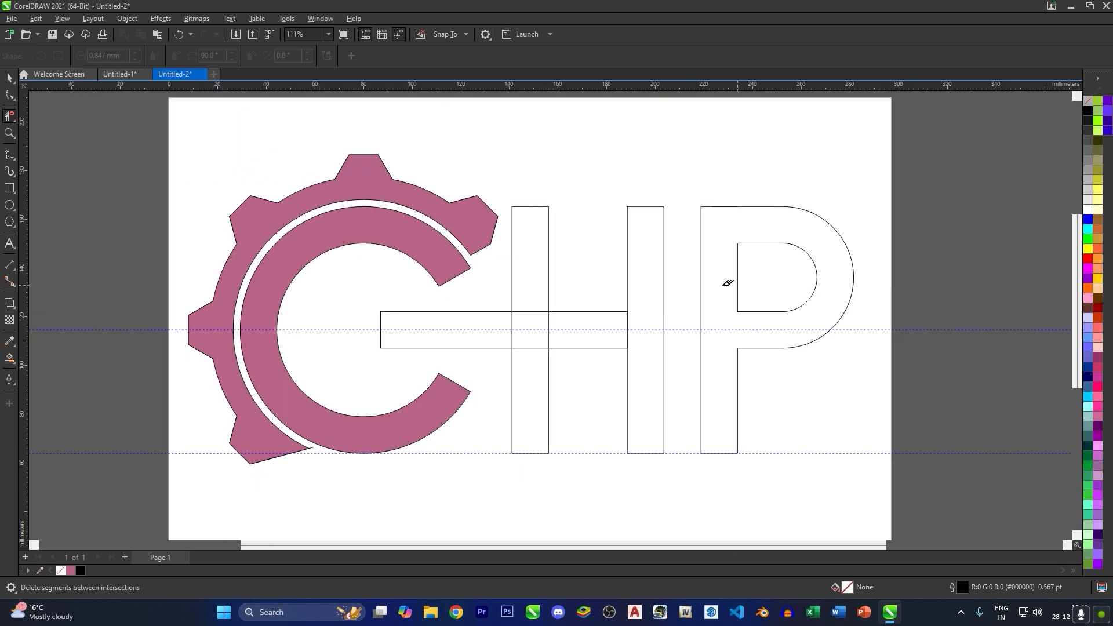
- Smart Fill the P outline with pink (#B86488)
{"action": "left_click", "coordinate": [9, 358]}
{"action": "left_click", "coordinate": [711, 350]}
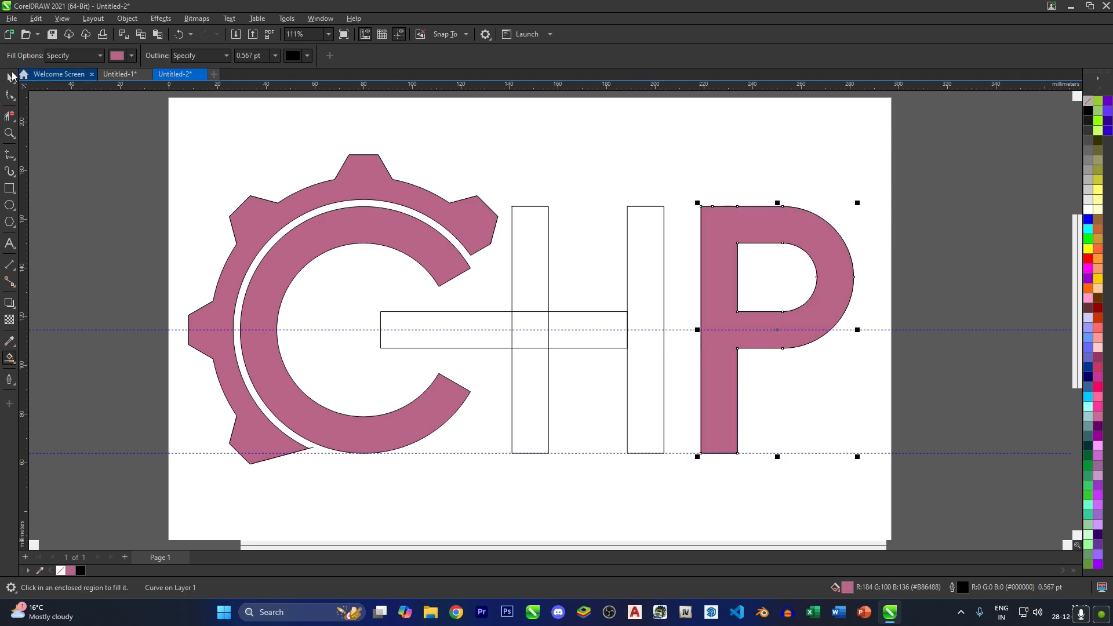
{"action": "left_click", "coordinate": [12, 76]}
{"action": "left_click", "coordinate": [68, 284]}
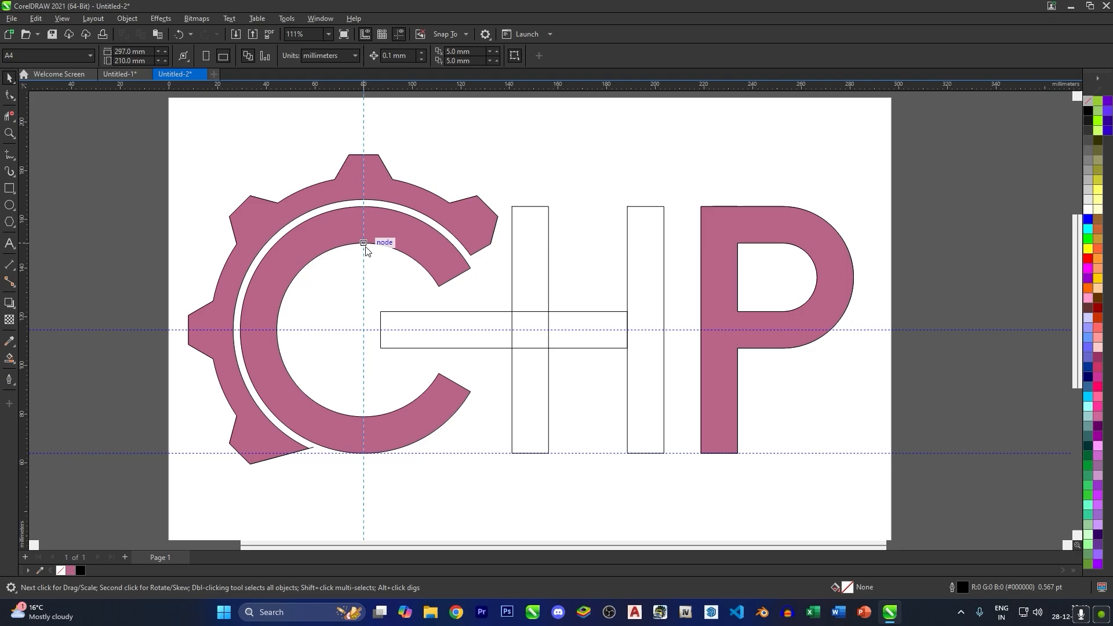
- Add a vertical guideline through the C's centre and extend the H crossbar's left end to it
{"action": "left_click", "coordinate": [380, 330]}
{"action": "scroll", "coordinate": [383, 331], "scroll_direction": "up", "scroll_amount": 2}
{"action": "left_click_drag", "start_coordinate": [374, 329], "coordinate": [350, 328]}
{"action": "scroll", "coordinate": [350, 329], "scroll_direction": "down", "scroll_amount": 1}
{"action": "left_click", "coordinate": [149, 378]}
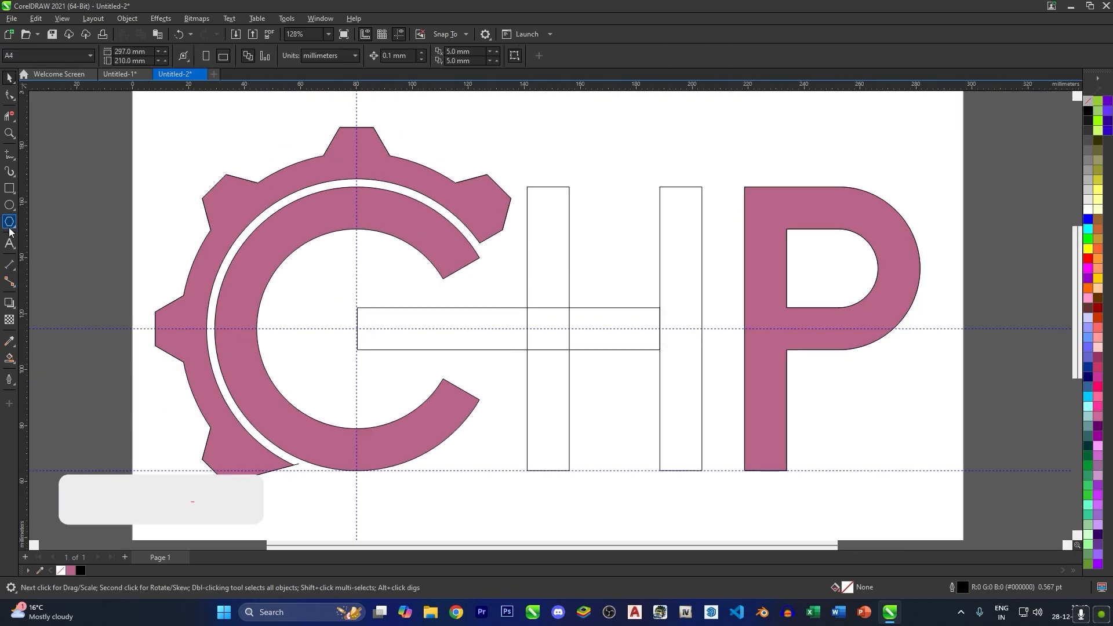
- Draw a circle about 52 mm in diameter centred on the guideline intersection inside the C
{"action": "key", "text": "F7"}
{"action": "mouse_move", "coordinate": [357, 329]}
{"action": "left_mouse_down"}
{"action": "mouse_move", "coordinate": [377, 302]}
{"action": "mouse_move", "coordinate": [367, 255]}
{"action": "left_mouse_up"}
{"action": "left_click_drag", "start_coordinate": [367, 255], "coordinate": [368, 253]}
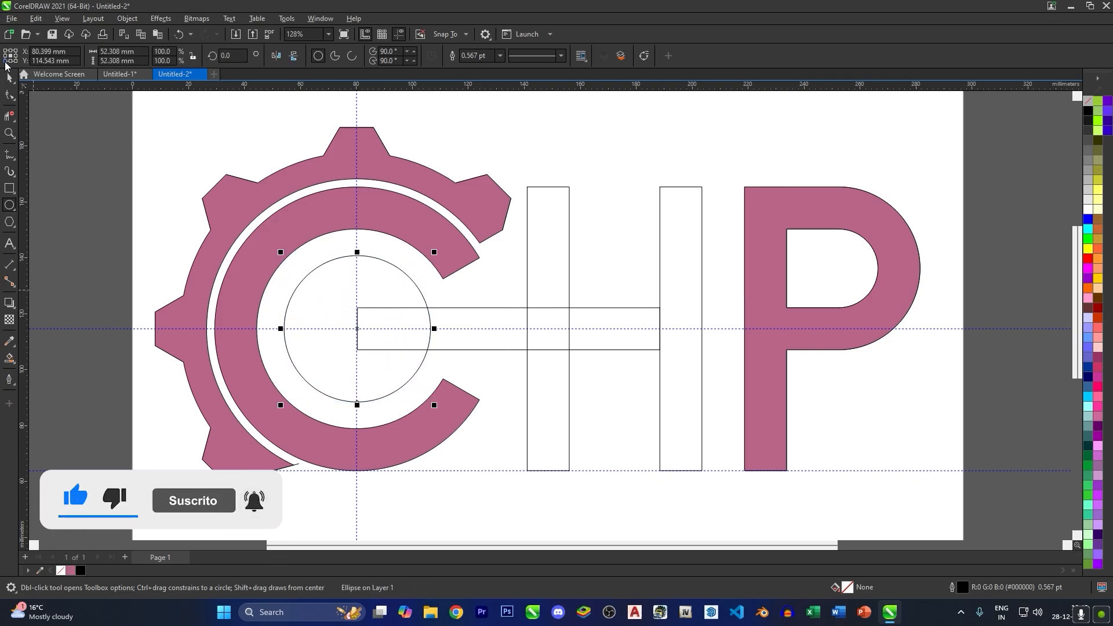
{"action": "left_click", "coordinate": [9, 78]}
{"action": "left_click", "coordinate": [62, 150]}
- Draw a hexagon about 36 mm wide from the circle's centre and nudge it about 10.5 mm left across the circle's left edge
{"action": "left_click", "coordinate": [10, 222]}
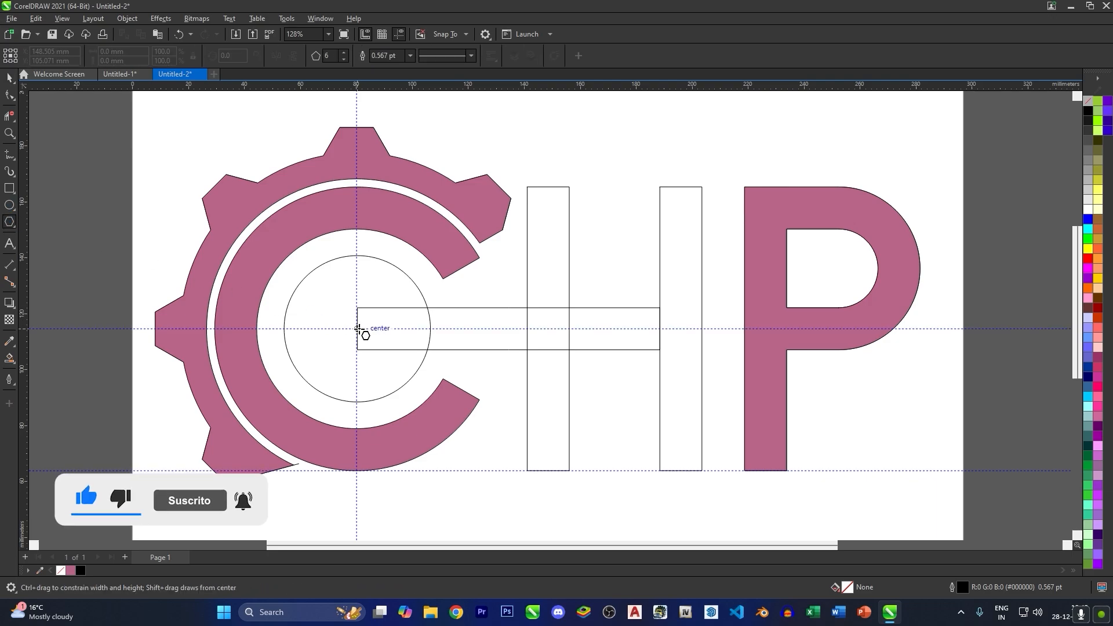
{"action": "left_click_drag", "start_coordinate": [358, 328], "coordinate": [383, 284]}
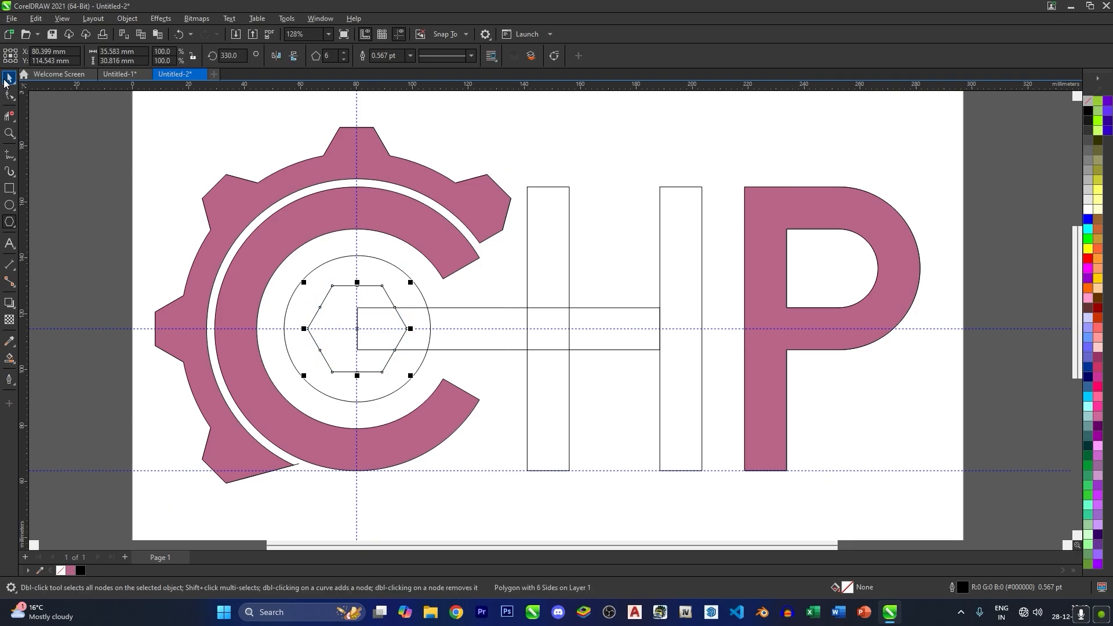
{"action": "left_click", "coordinate": [6, 80]}
{"action": "key", "text": "Left"}
{"action": "key", "text": "Left"}
{"action": "key", "text": "Left"}
{"action": "key", "text": "Left"}
{"action": "key", "text": "Left"}
{"action": "key", "text": "Left"}
{"action": "key", "text": "Left"}
{"action": "key", "text": "Left"}
{"action": "key", "text": "Left"}
{"action": "key", "text": "Left"}
{"action": "key", "text": "Left"}
{"action": "key", "text": "Left"}
{"action": "key", "text": "Left"}
{"action": "key", "text": "Left"}
{"action": "key", "text": "Left"}
{"action": "key", "text": "Left"}
{"action": "key", "text": "Left"}
{"action": "key", "text": "Left"}
{"action": "key", "text": "Left"}
{"action": "key", "text": "Left"}
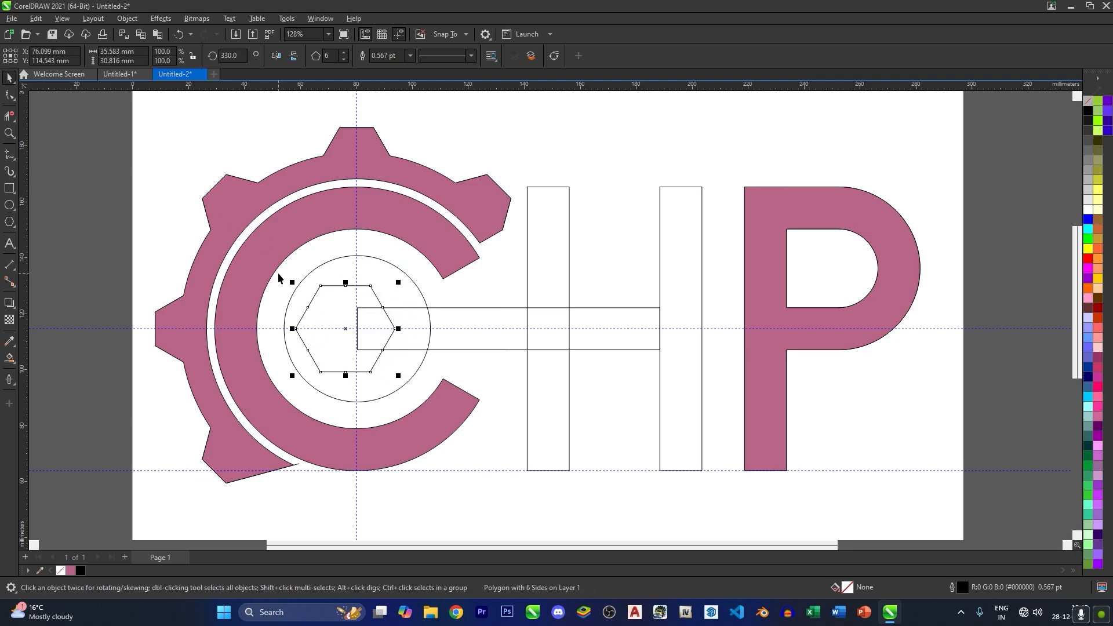
{"action": "key", "text": "Left"}
{"action": "key", "text": "Left"}
{"action": "key", "text": "Left"}
{"action": "key", "text": "Left"}
{"action": "key", "text": "Left"}
{"action": "key", "text": "Left"}
{"action": "key", "text": "Left"}
{"action": "key", "text": "Left"}
{"action": "key", "text": "Left"}
{"action": "key", "text": "Left"}
{"action": "key", "text": "Left"}
{"action": "key", "text": "Left"}
{"action": "key", "text": "Left"}
{"action": "key", "text": "Left"}
{"action": "key", "text": "Left"}
{"action": "key", "text": "Left"}
{"action": "key", "text": "Left"}
{"action": "key", "text": "Left"}
{"action": "key", "text": "Left"}
{"action": "key", "text": "Left"}
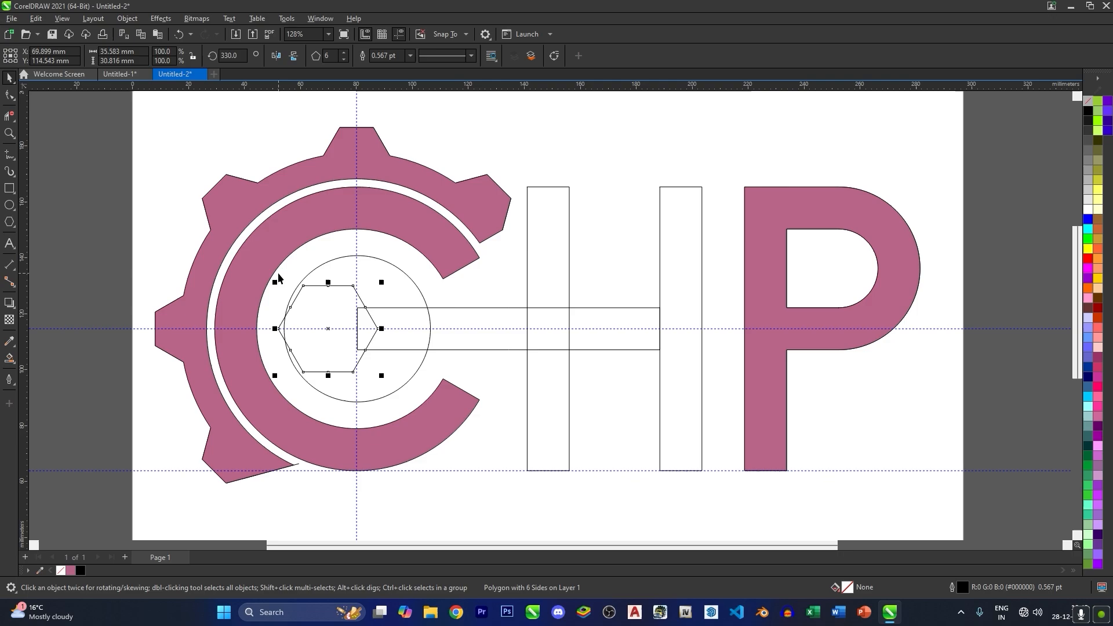
- Nudge the hexagon left and enlarge it proportionally from its centre so it spans the circle's left edge
{"action": "key", "text": "Left"}
{"action": "left_click_drag", "start_coordinate": [381, 377], "coordinate": [388, 383]}
{"action": "left_click", "coordinate": [98, 314]}
- Trim the circle and hexagon with Virtual Segment Delete to form an open wrench head facing left
{"action": "left_click", "coordinate": [9, 117]}
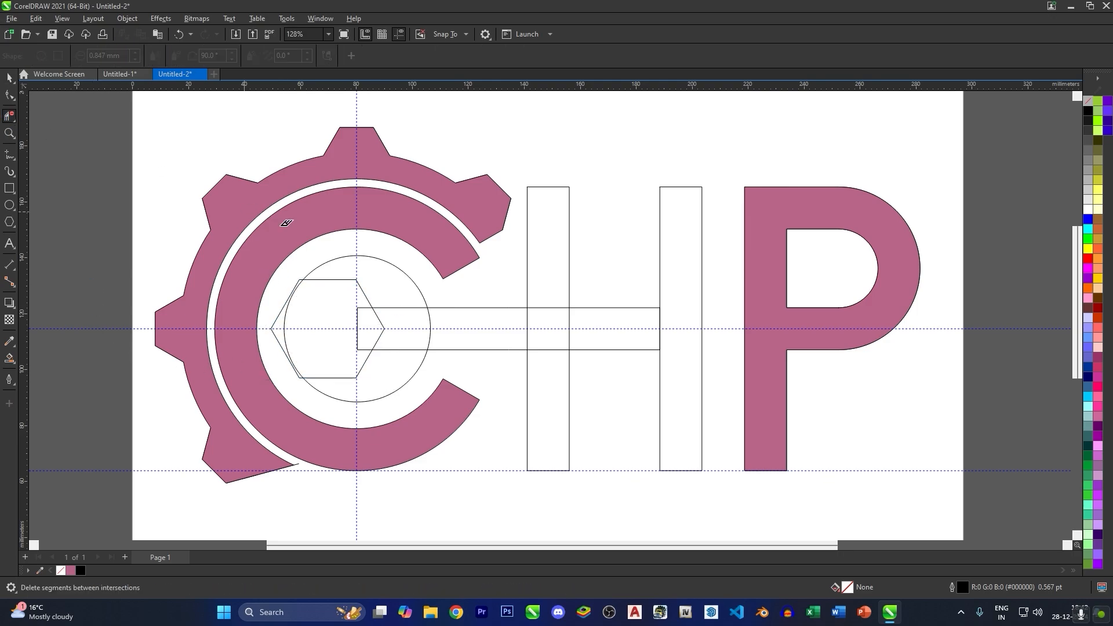
{"action": "scroll", "coordinate": [334, 278], "scroll_direction": "up", "scroll_amount": 1}
{"action": "left_click", "coordinate": [273, 358]}
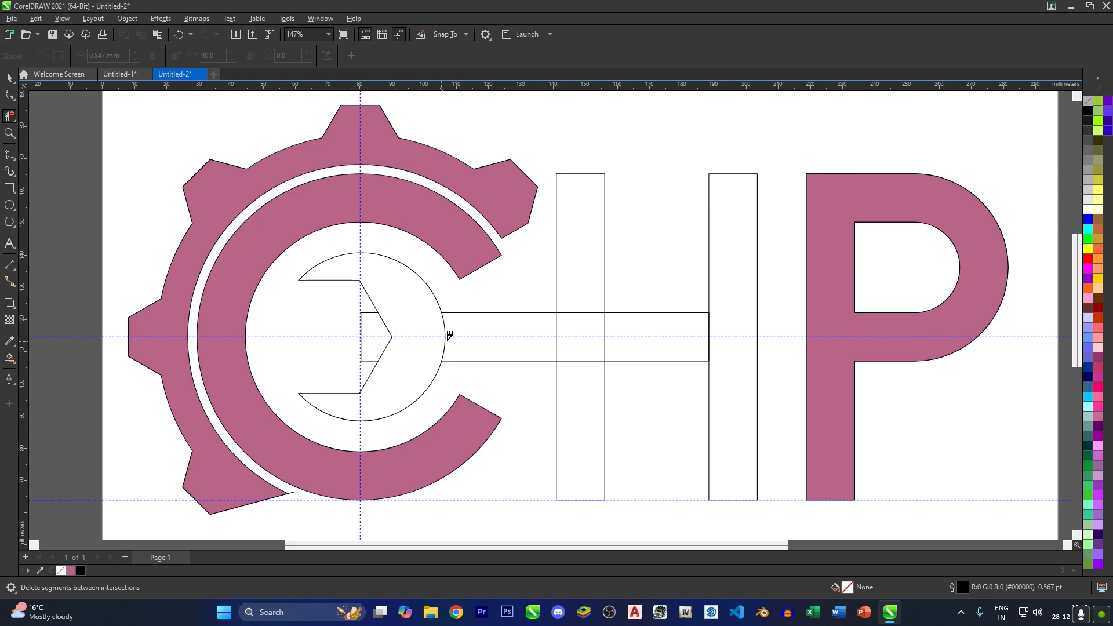
- Delete the overlapping segments where the crossbar crosses the H stems and the crossbar's leftover end inside the wrench jaw
{"action": "left_click", "coordinate": [573, 313]}
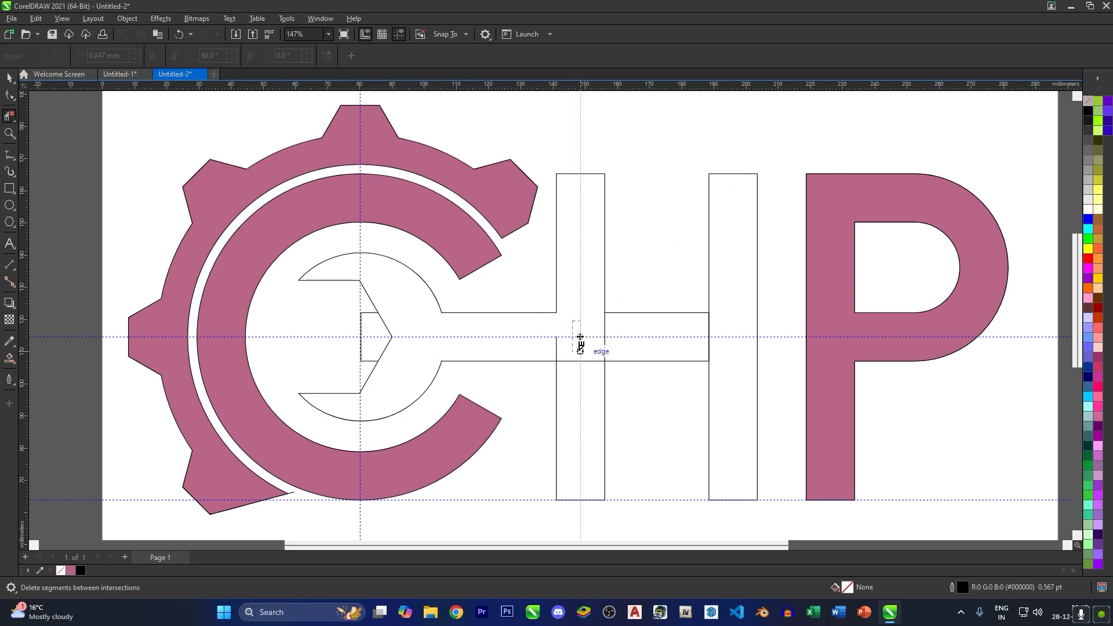
{"action": "left_click", "coordinate": [557, 340]}
{"action": "left_click_drag", "start_coordinate": [564, 347], "coordinate": [637, 323]}
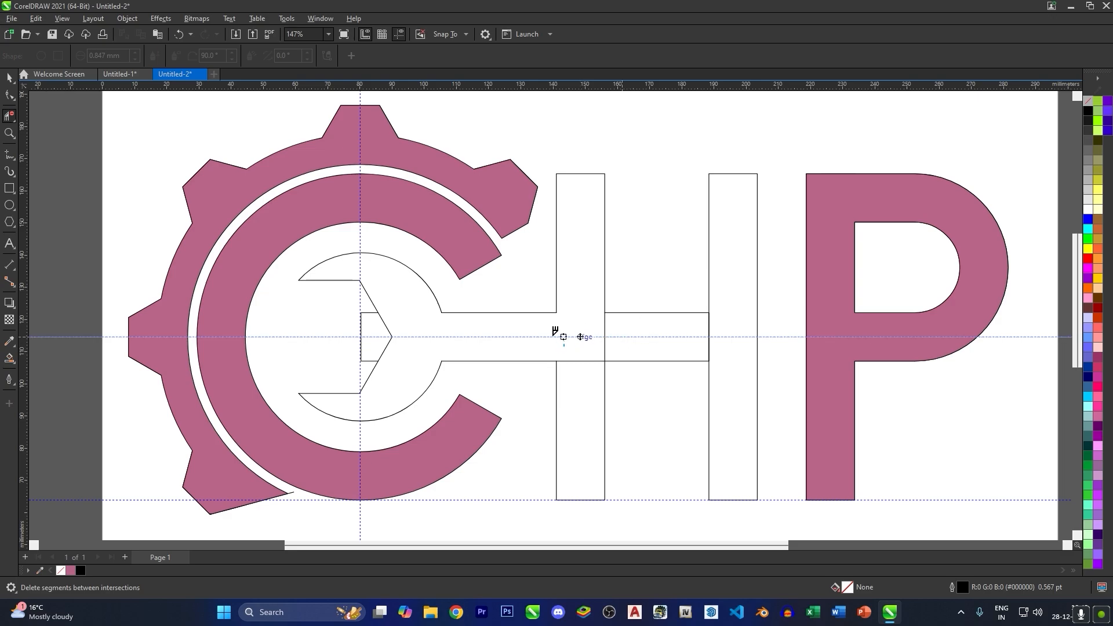
{"action": "key", "text": "ctrl+z"}
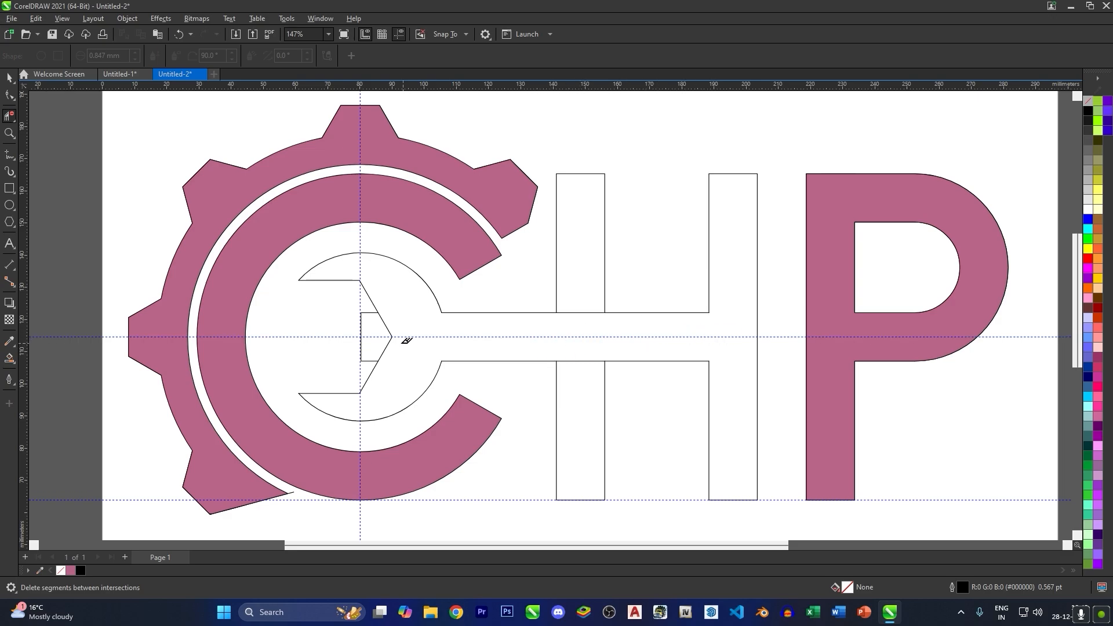
{"action": "left_click_drag", "start_coordinate": [354, 319], "coordinate": [374, 347]}
{"action": "left_click", "coordinate": [13, 83]}
{"action": "left_click", "coordinate": [349, 338]}
{"action": "key", "text": "Delete"}
{"action": "key", "text": "ctrl+z"}
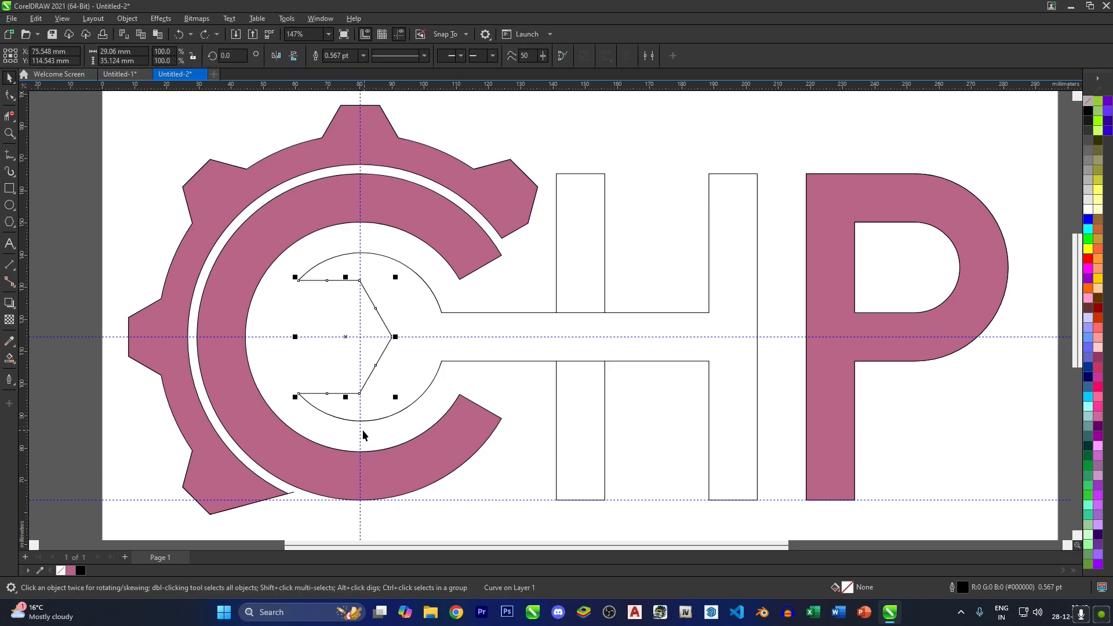
- Delete the vertical guideline and both horizontal guidelines from the drawing
{"action": "left_click", "coordinate": [376, 429]}
{"action": "left_click", "coordinate": [448, 339]}
{"action": "key", "text": "Delete"}
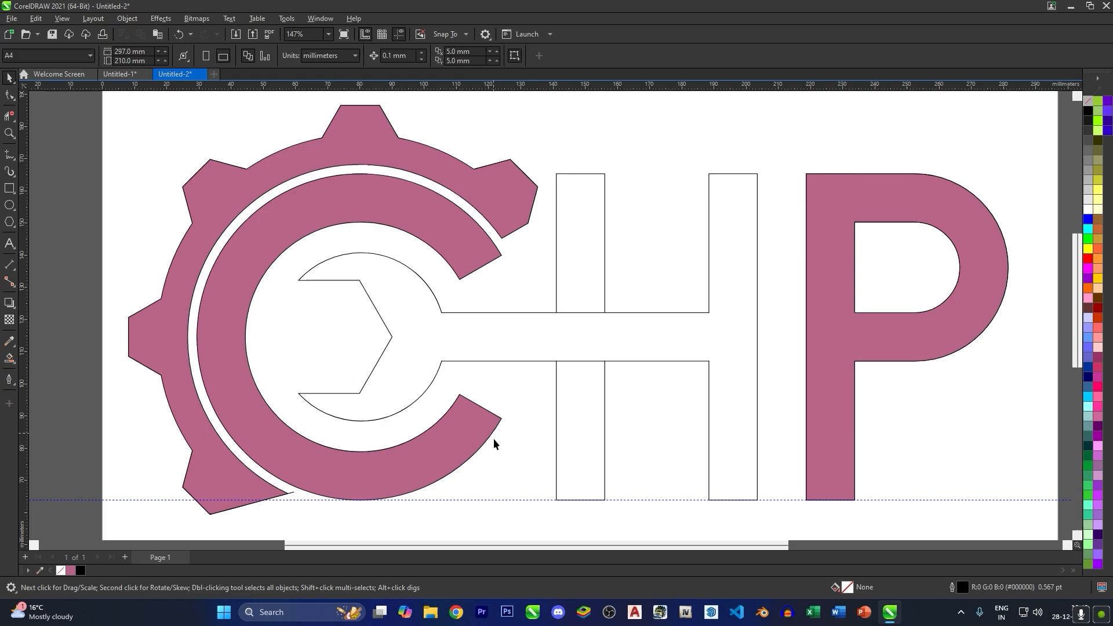
{"action": "left_click", "coordinate": [501, 499]}
{"action": "key", "text": "Delete"}
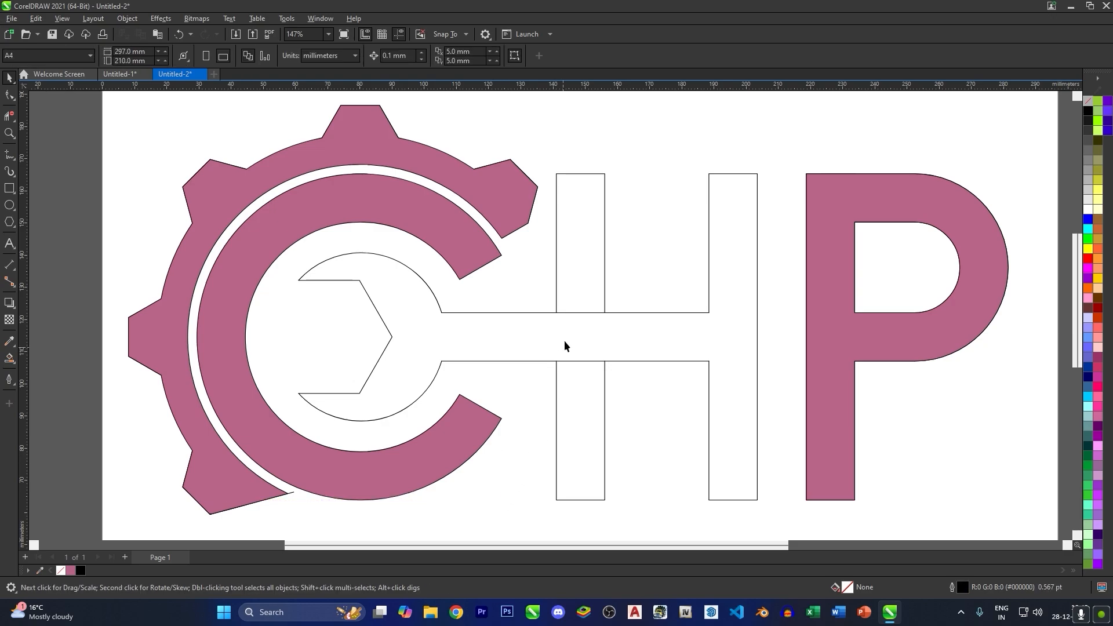
- Add parallel helper lines slightly above and below the H crossbar across the left stem
{"action": "left_click", "coordinate": [613, 361]}
{"action": "mouse_move", "coordinate": [580, 367]}
{"action": "left_mouse_down"}
{"action": "mouse_move", "coordinate": [580, 380]}
{"action": "mouse_move", "coordinate": [573, 371]}
{"action": "left_mouse_up"}
{"action": "left_click", "coordinate": [632, 400]}
- Smart Fill the wrench-shaped H and the two separated parts of its left stem with pink (#B86488)
{"action": "left_click", "coordinate": [9, 359]}
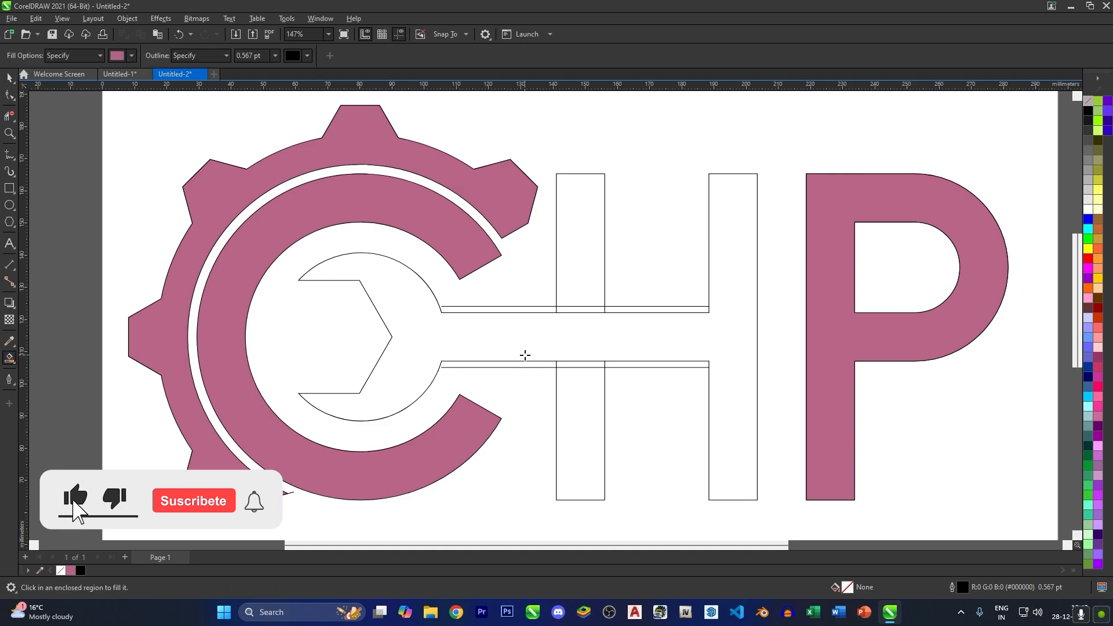
{"action": "left_click", "coordinate": [525, 355]}
{"action": "left_click", "coordinate": [577, 290]}
{"action": "left_click", "coordinate": [568, 385]}
{"action": "key", "text": "space"}
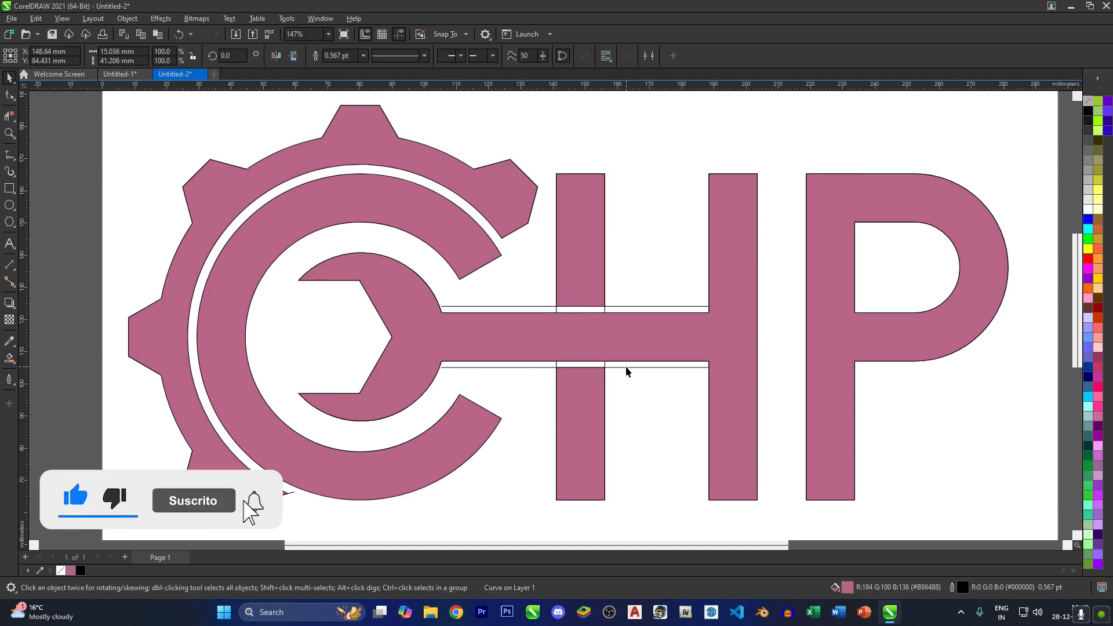
- Delete the leftover helper lines above and below the H crossbar
{"action": "left_click", "coordinate": [626, 367]}
{"action": "key", "text": "Delete"}
{"action": "left_click", "coordinate": [604, 365]}
{"action": "key", "text": "Delete"}
{"action": "scroll", "coordinate": [559, 338], "scroll_direction": "down", "scroll_amount": 1}
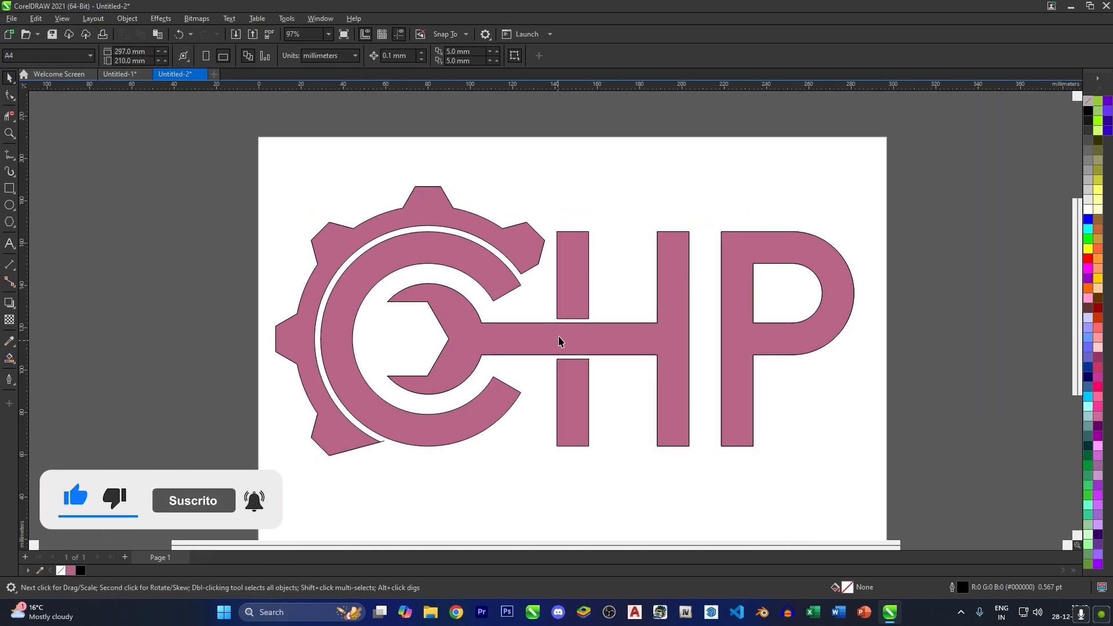
- Fill both parts of the H's left stem, the P and the C with black
{"action": "scroll", "coordinate": [558, 341], "scroll_direction": "down", "scroll_amount": 1}
{"action": "left_click", "coordinate": [571, 284]}
{"action": "left_click", "coordinate": [577, 378], "text": "shift"}
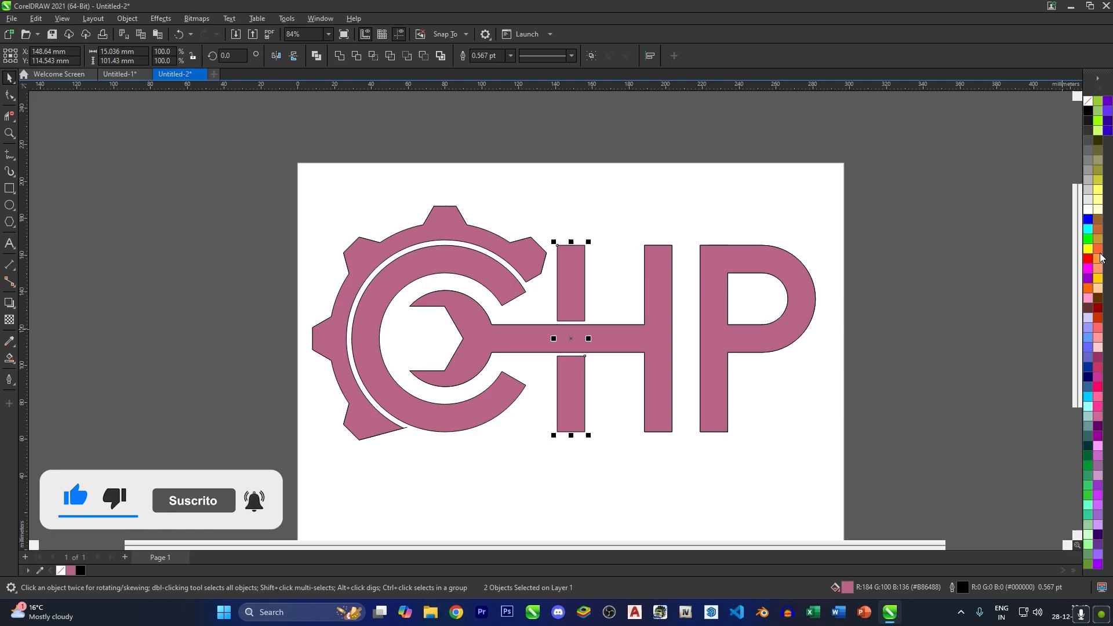
{"action": "left_click", "coordinate": [796, 288], "text": "shift"}
{"action": "scroll", "coordinate": [390, 367], "scroll_direction": "down", "scroll_amount": 1}
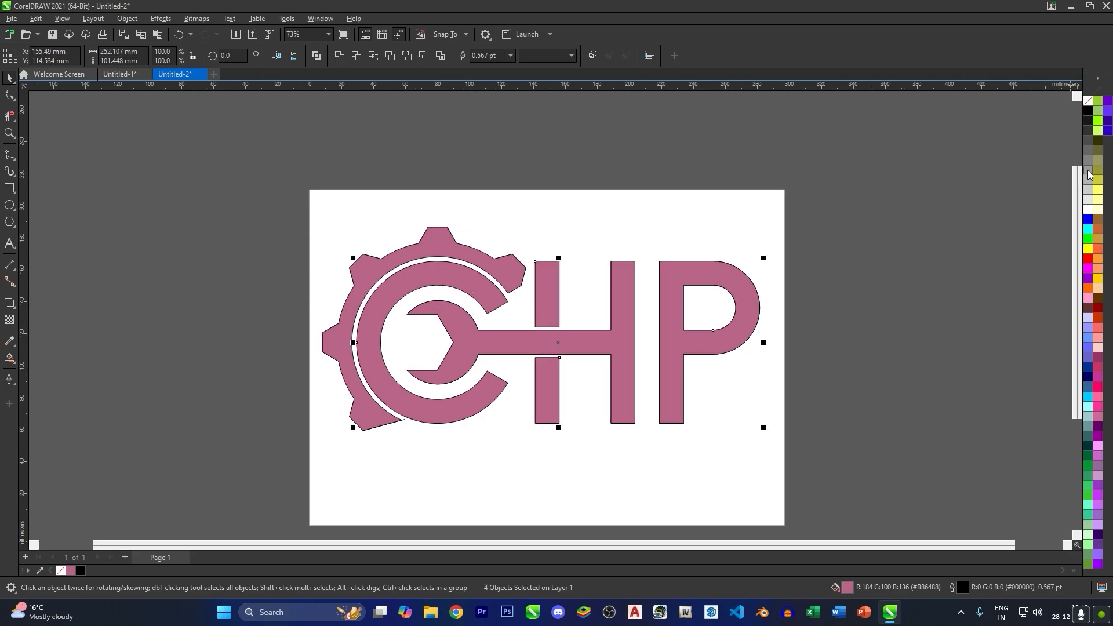
{"action": "left_click", "coordinate": [1088, 113]}
{"action": "left_click", "coordinate": [835, 233]}
- Fill the wrench-shaped H and the gear around the C with red (#FF0000)
{"action": "left_click", "coordinate": [627, 340]}
{"action": "left_click", "coordinate": [520, 269], "text": "shift"}
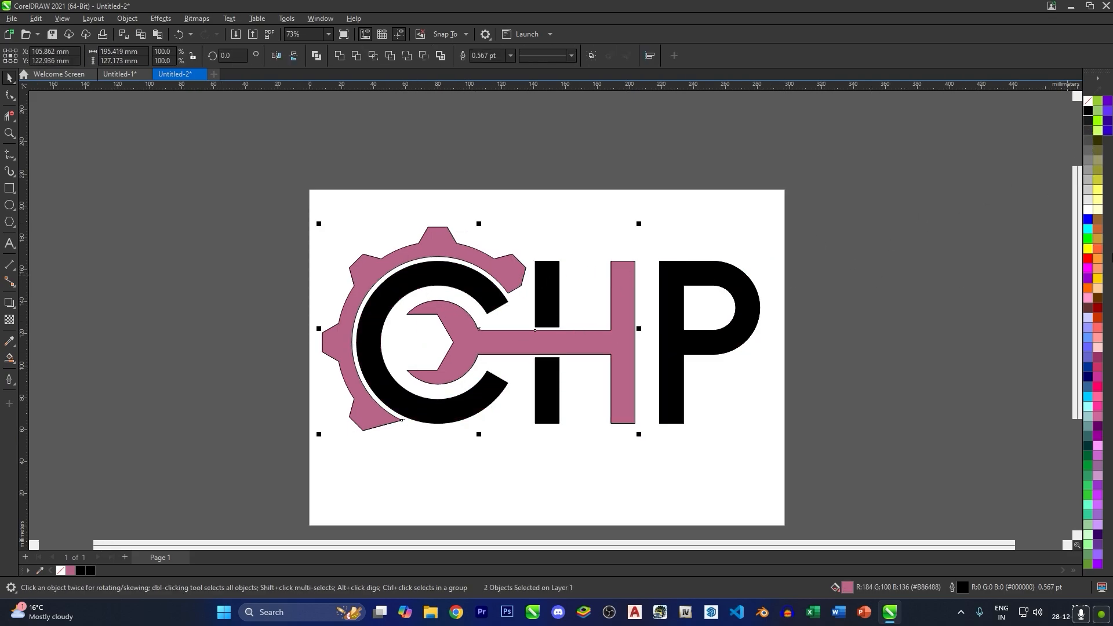
{"action": "left_click", "coordinate": [1089, 261]}
- Select the whole CHP logo and remove the outline from all its shapes
{"action": "left_click", "coordinate": [381, 293]}
{"action": "left_click_drag", "start_coordinate": [693, 444], "coordinate": [789, 462]}
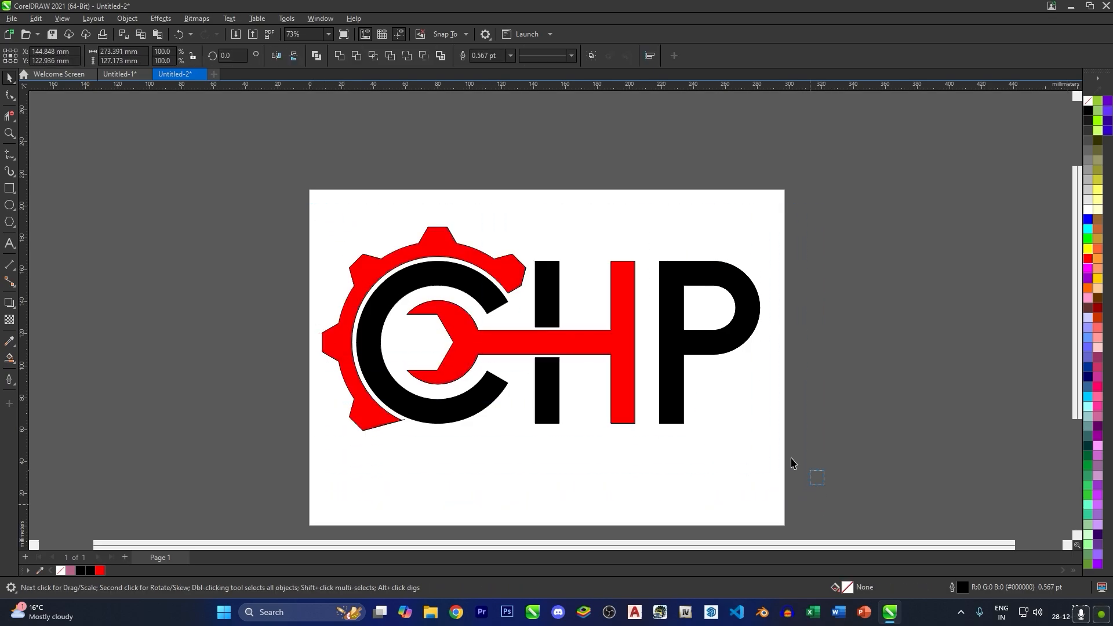
{"action": "right_click", "coordinate": [1089, 102]}
{"action": "left_click", "coordinate": [1091, 109]}
{"action": "left_click", "coordinate": [754, 256]}
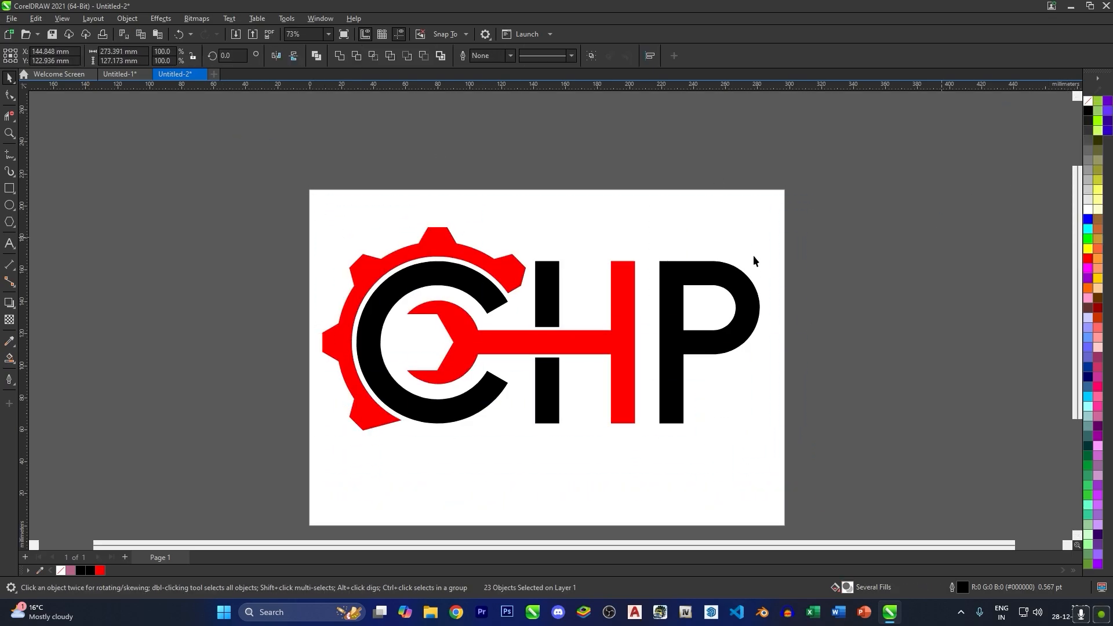
- Round the gear's corners with a 4.4 mm fillet
{"action": "left_click", "coordinate": [475, 256]}
{"action": "left_click", "coordinate": [321, 18]}
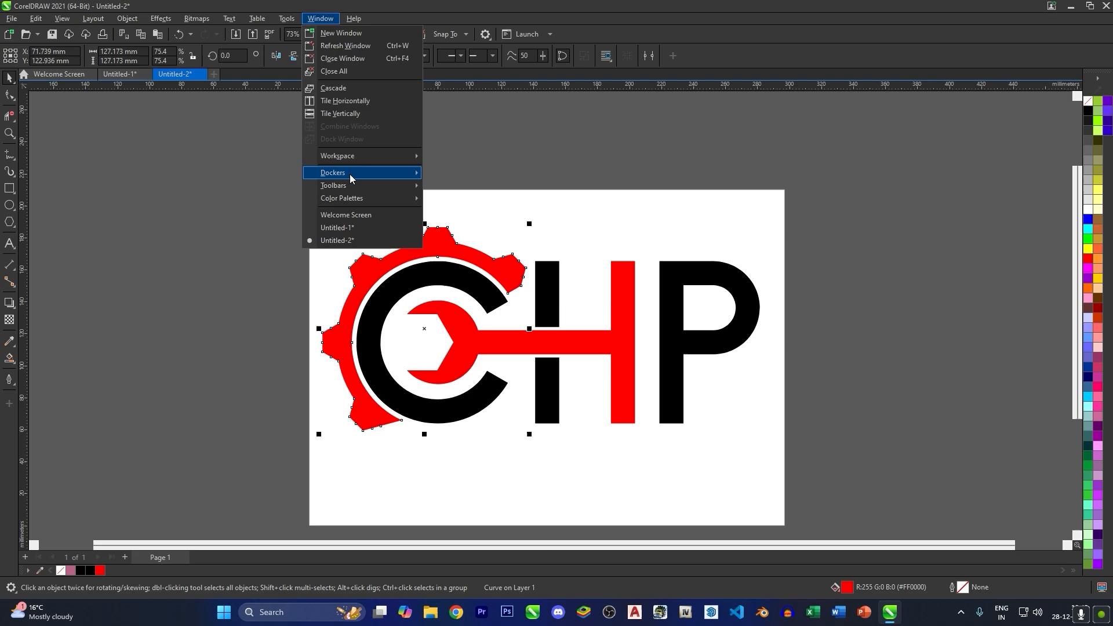
{"action": "mouse_move", "coordinate": [350, 174]}
{"action": "left_click", "coordinate": [499, 345]}
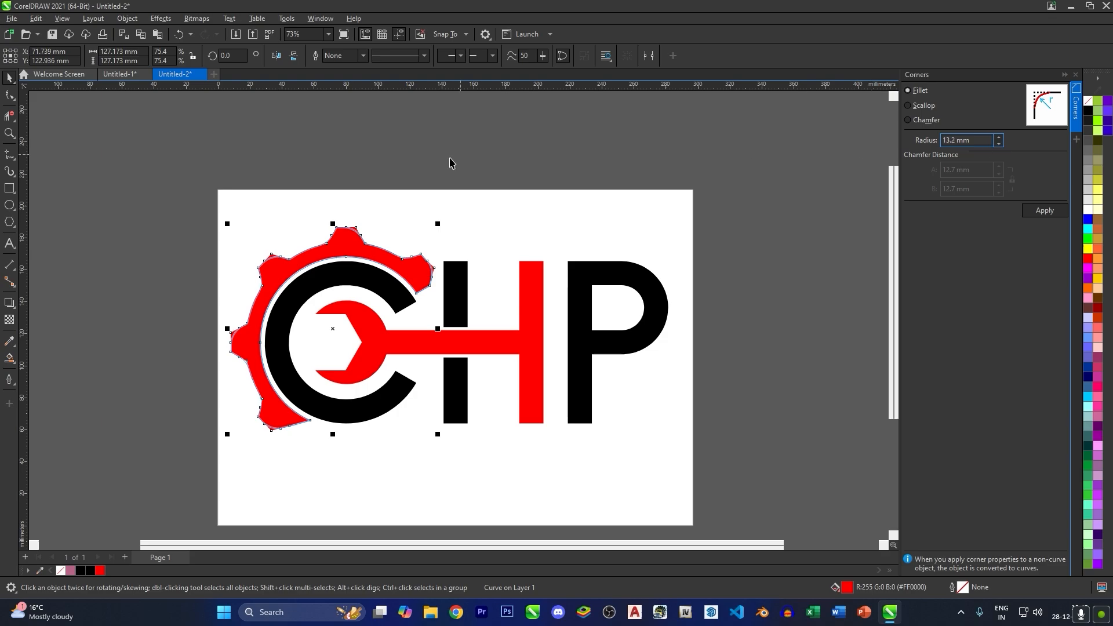
{"action": "scroll", "coordinate": [398, 255], "scroll_direction": "up", "scroll_amount": 6}
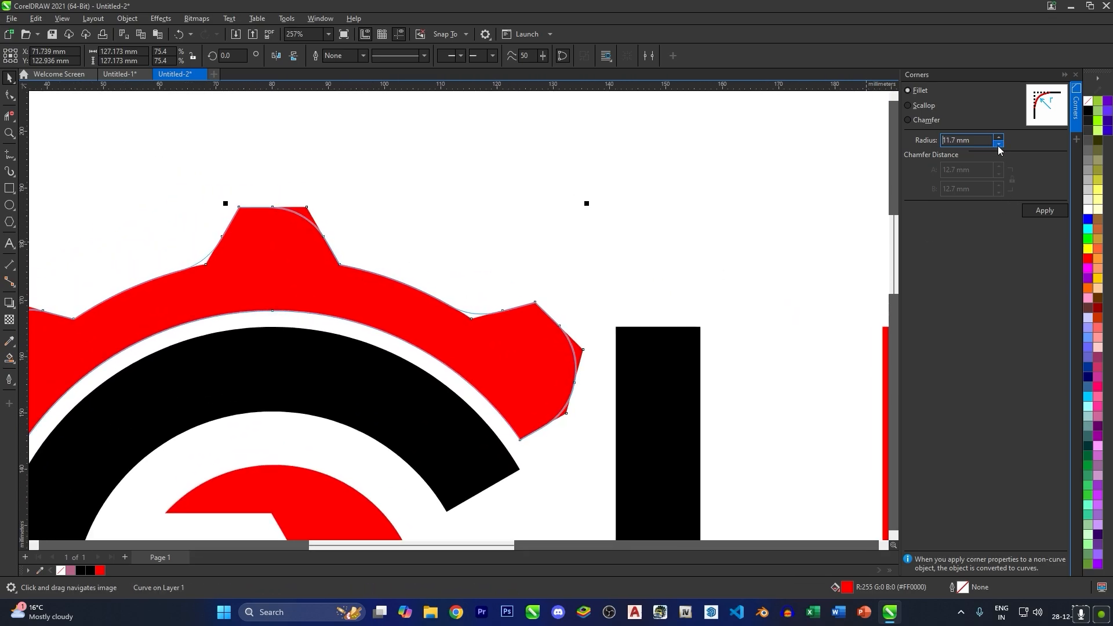
{"action": "left_click", "coordinate": [997, 145]}
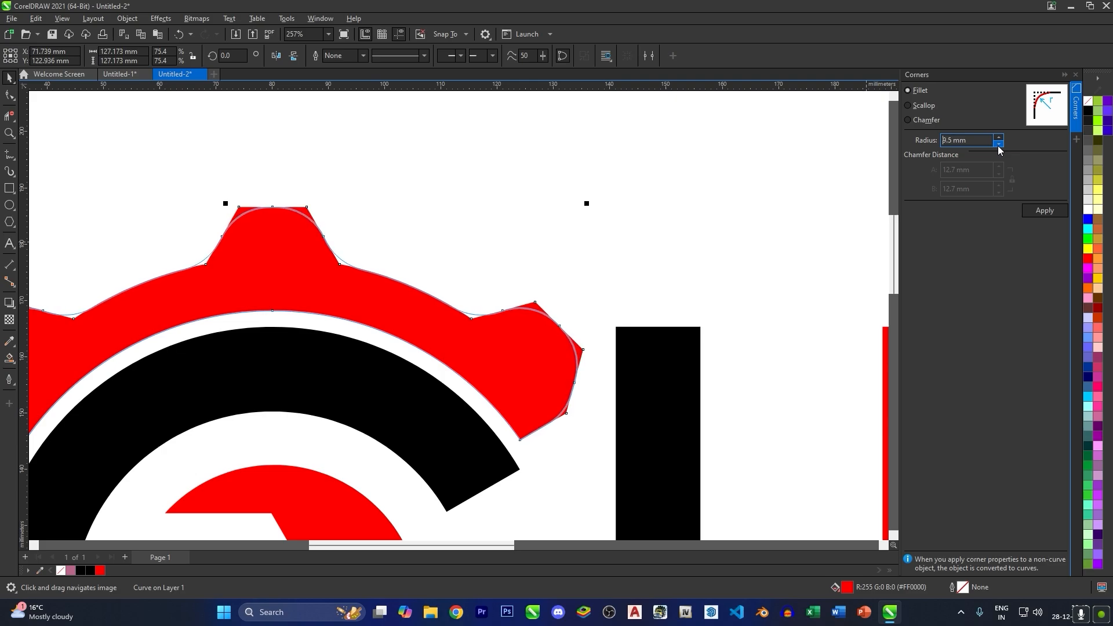
{"action": "left_click_drag", "start_coordinate": [997, 145], "coordinate": [998, 145]}
{"action": "left_click", "coordinate": [1044, 210]}
{"action": "left_click", "coordinate": [628, 218]}
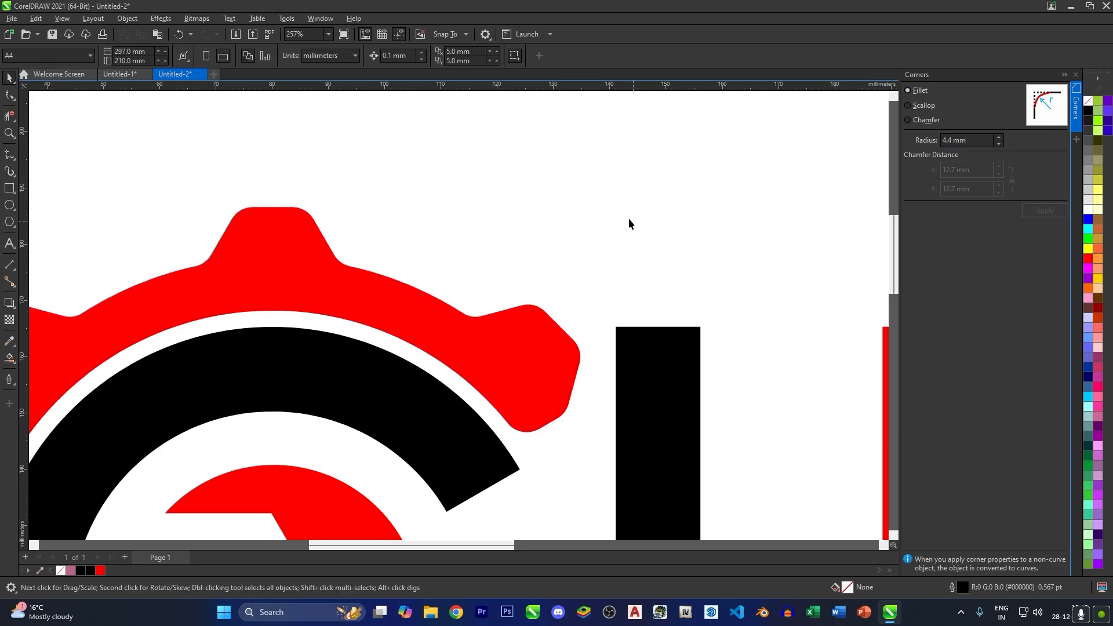
- Fillet the two corners where the crossbar meets the wrench head with a 5.3 mm radius and close the Corners settings
{"action": "scroll", "coordinate": [614, 237], "scroll_direction": "down", "scroll_amount": 4}
{"action": "left_click", "coordinate": [533, 431]}
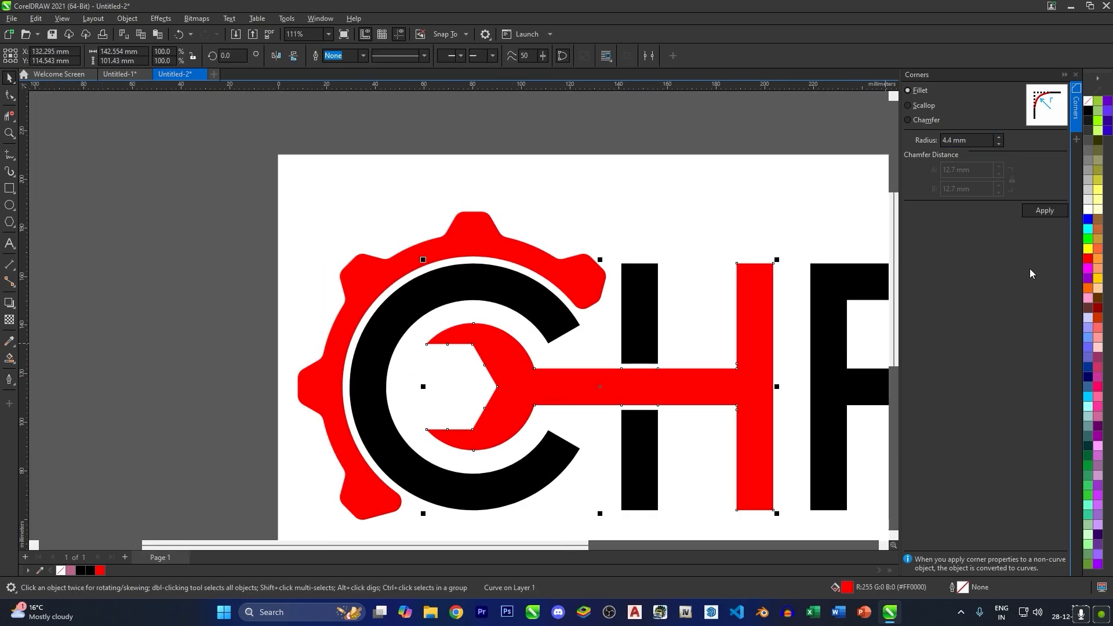
{"action": "left_click", "coordinate": [998, 145]}
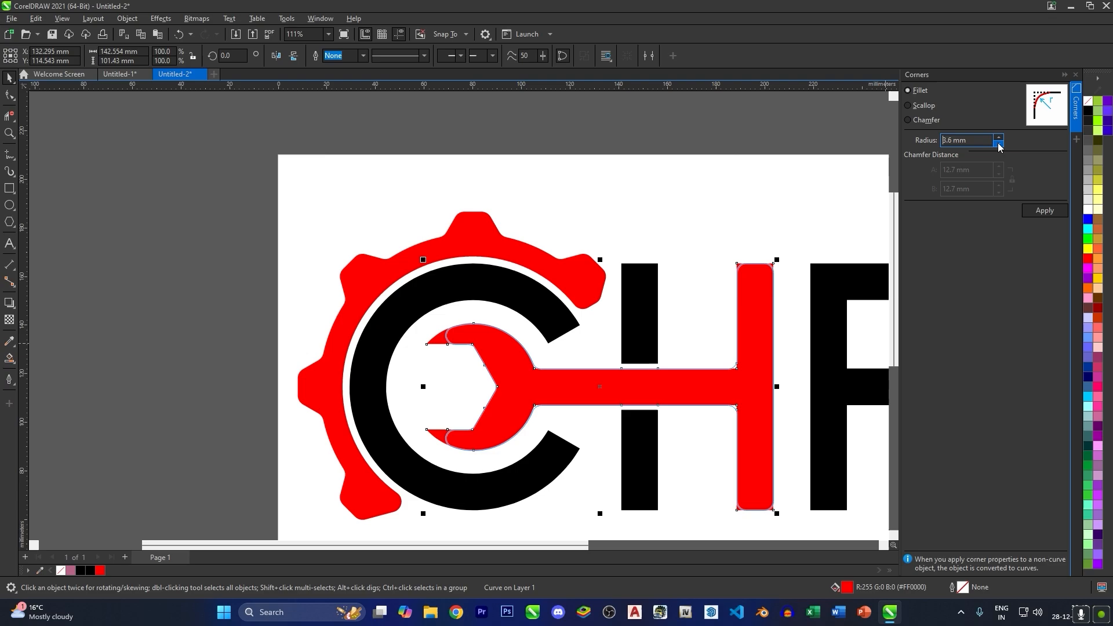
{"action": "key", "text": "F10"}
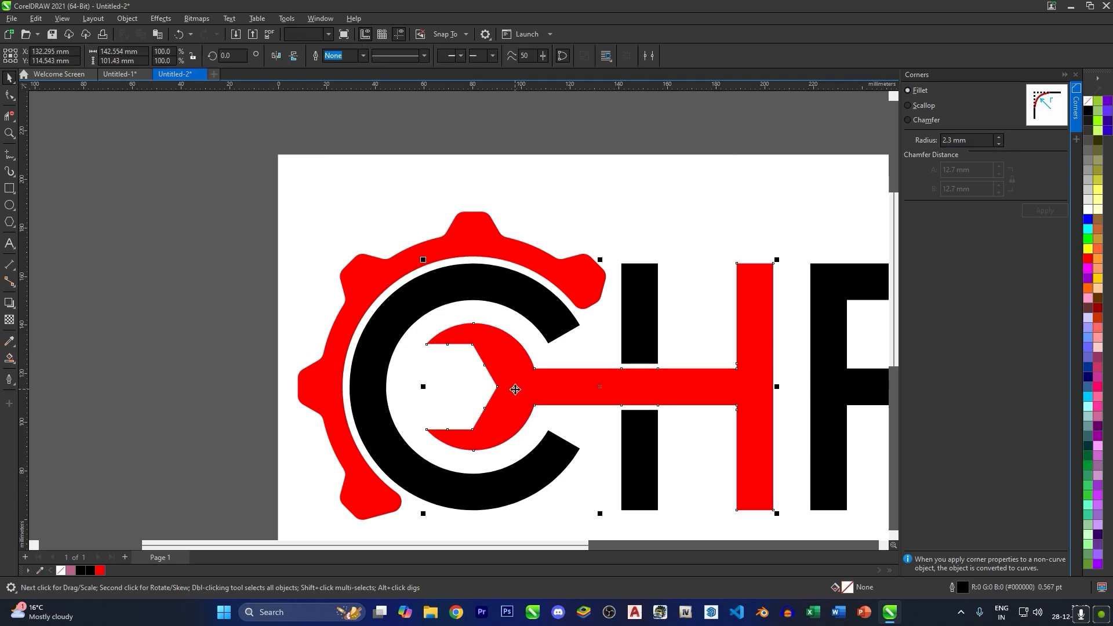
{"action": "scroll", "coordinate": [517, 355], "scroll_direction": "up", "scroll_amount": 2}
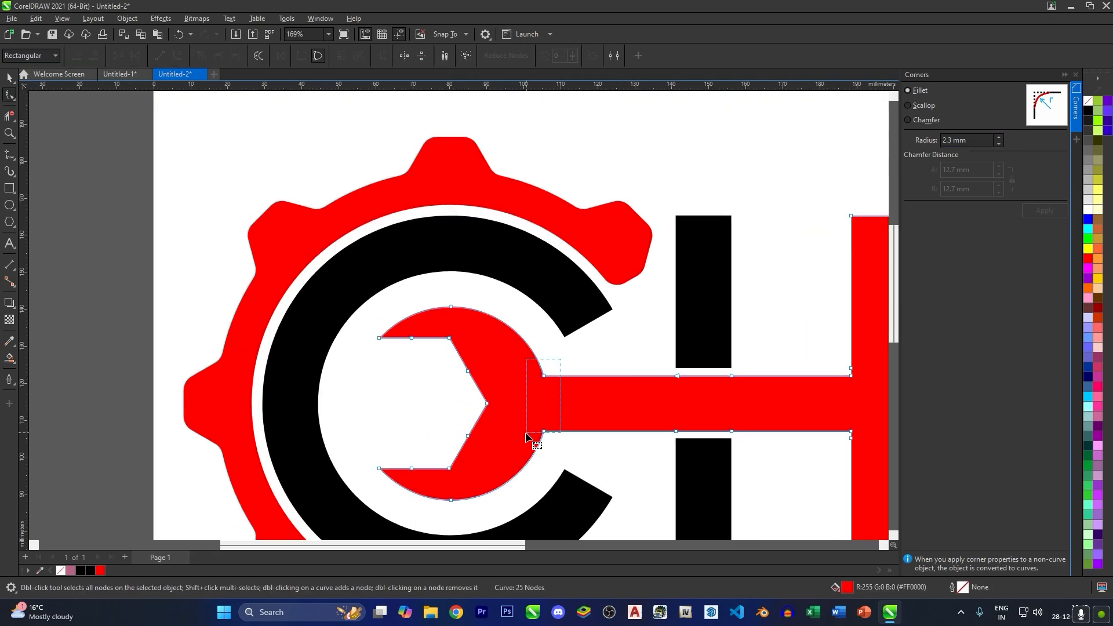
{"action": "left_click_drag", "start_coordinate": [561, 360], "coordinate": [528, 435]}
{"action": "left_click", "coordinate": [999, 144]}
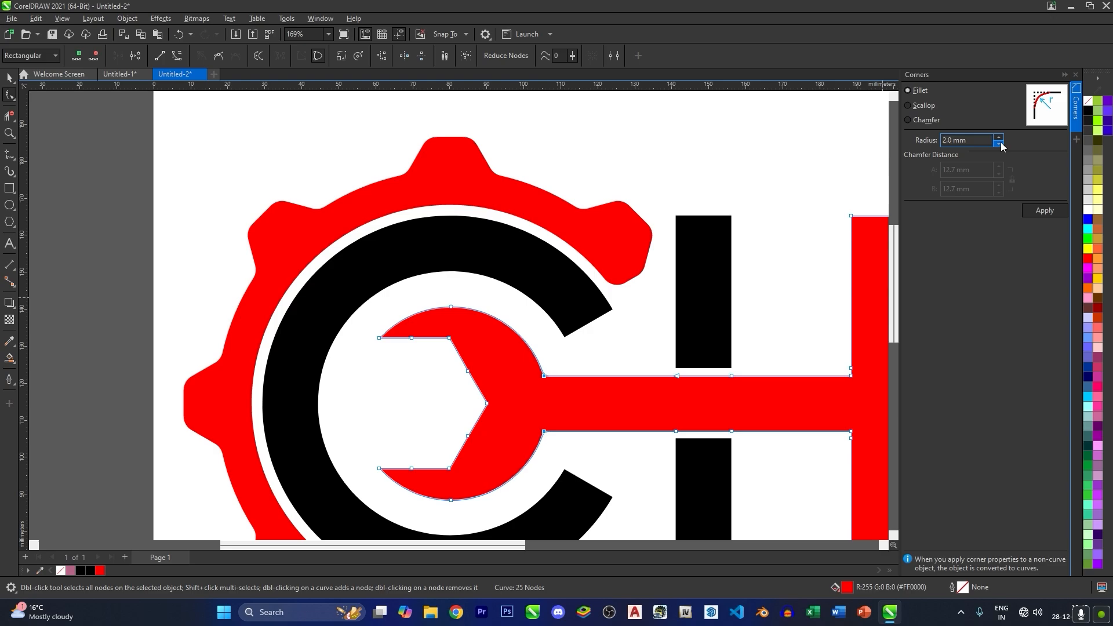
{"action": "left_click", "coordinate": [999, 144]}
{"action": "left_click", "coordinate": [999, 144]}
{"action": "scroll", "coordinate": [534, 442], "scroll_direction": "up", "scroll_amount": 5}
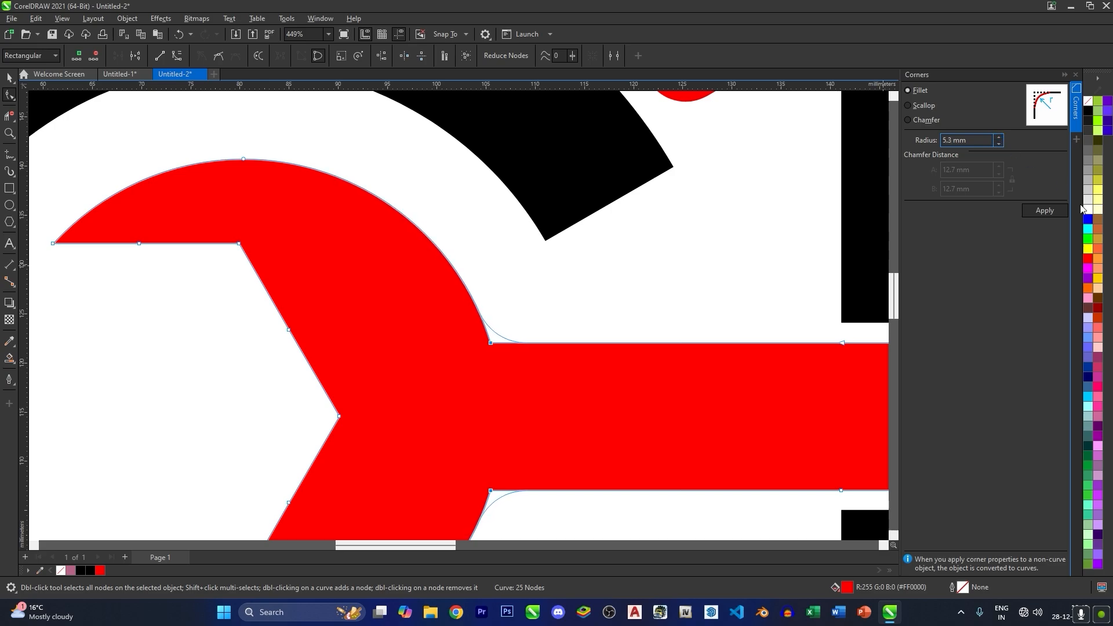
{"action": "left_click", "coordinate": [1045, 210]}
{"action": "scroll", "coordinate": [687, 232], "scroll_direction": "down", "scroll_amount": 2}
{"action": "scroll", "coordinate": [450, 329], "scroll_direction": "down", "scroll_amount": 1}
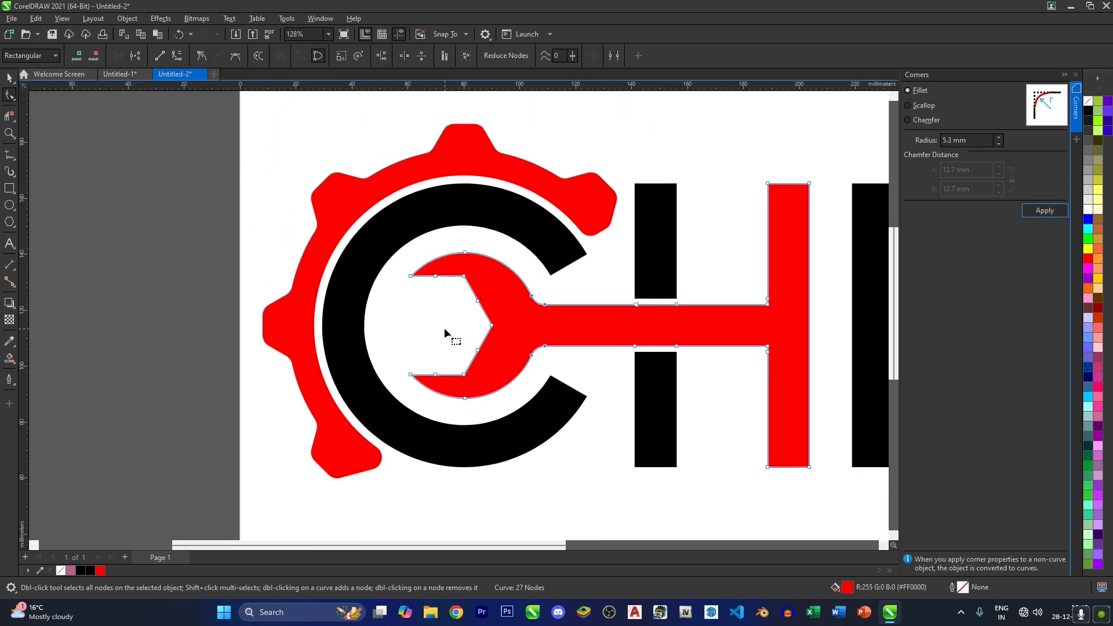
{"action": "scroll", "coordinate": [445, 328], "scroll_direction": "down", "scroll_amount": 2}
{"action": "left_click", "coordinate": [646, 389]}
{"action": "left_click", "coordinate": [1075, 75]}
- Draw two concentric circles beside the page's lower-left area, the inner one about 34 mm in diameter
{"action": "scroll", "coordinate": [777, 232], "scroll_direction": "down", "scroll_amount": 3}
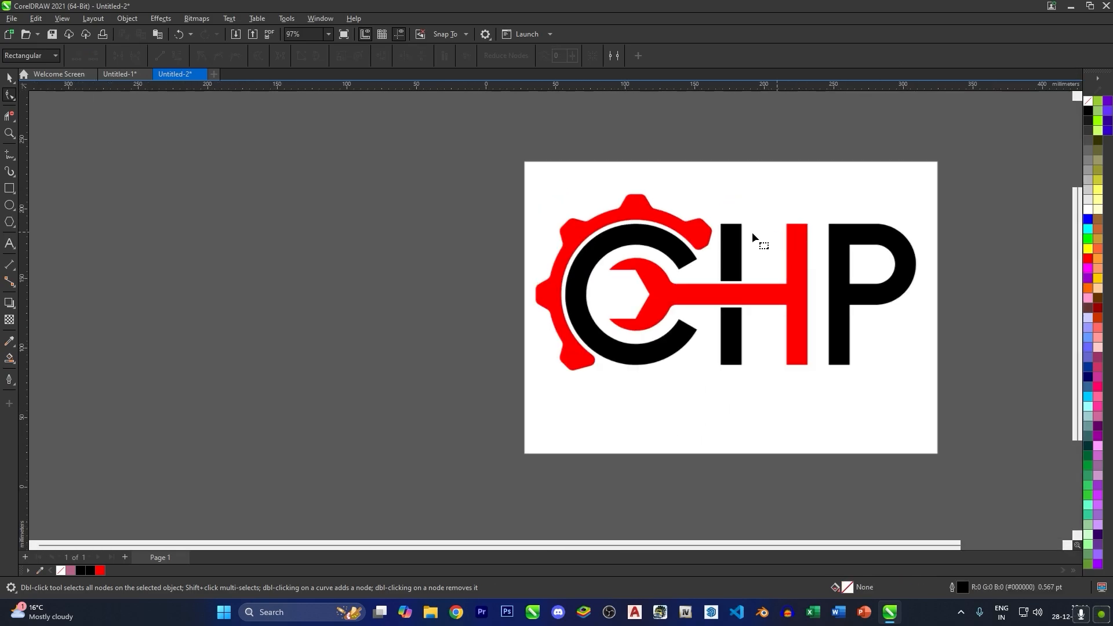
{"action": "scroll", "coordinate": [753, 232], "scroll_direction": "down", "scroll_amount": 2}
{"action": "left_click", "coordinate": [10, 78]}
{"action": "scroll", "coordinate": [872, 307], "scroll_direction": "up", "scroll_amount": 2}
{"action": "left_click_drag", "start_coordinate": [654, 250], "coordinate": [602, 282]}
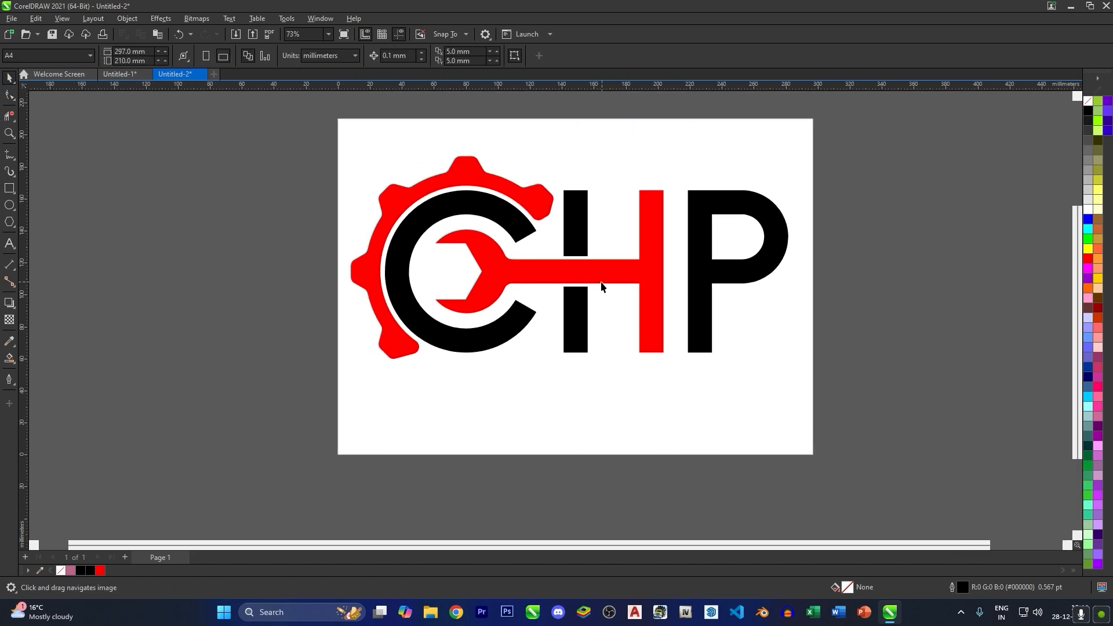
{"action": "key", "text": "F7"}
{"action": "mouse_move", "coordinate": [196, 348]}
{"action": "left_mouse_down"}
{"action": "mouse_move", "coordinate": [286, 439]}
{"action": "mouse_move", "coordinate": [272, 424]}
{"action": "left_mouse_up"}
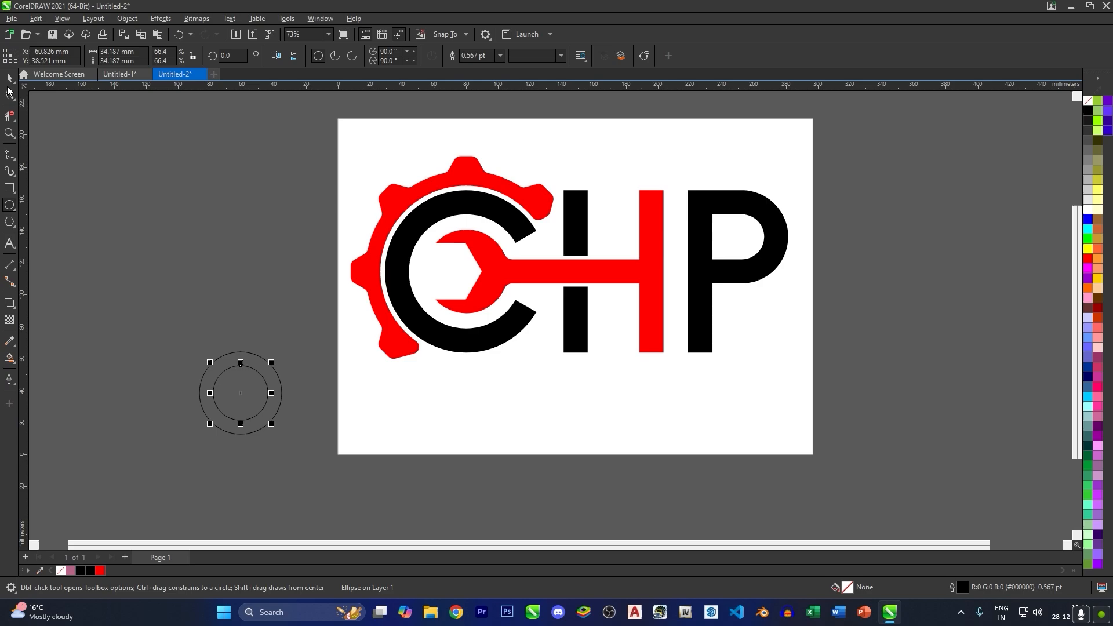
- Draw a hexagon about 21 mm wide centred on the inner circle's top quadrant and nudge it about 5.6 mm up
{"action": "left_click", "coordinate": [9, 222]}
{"action": "scroll", "coordinate": [208, 357], "scroll_direction": "up", "scroll_amount": 2}
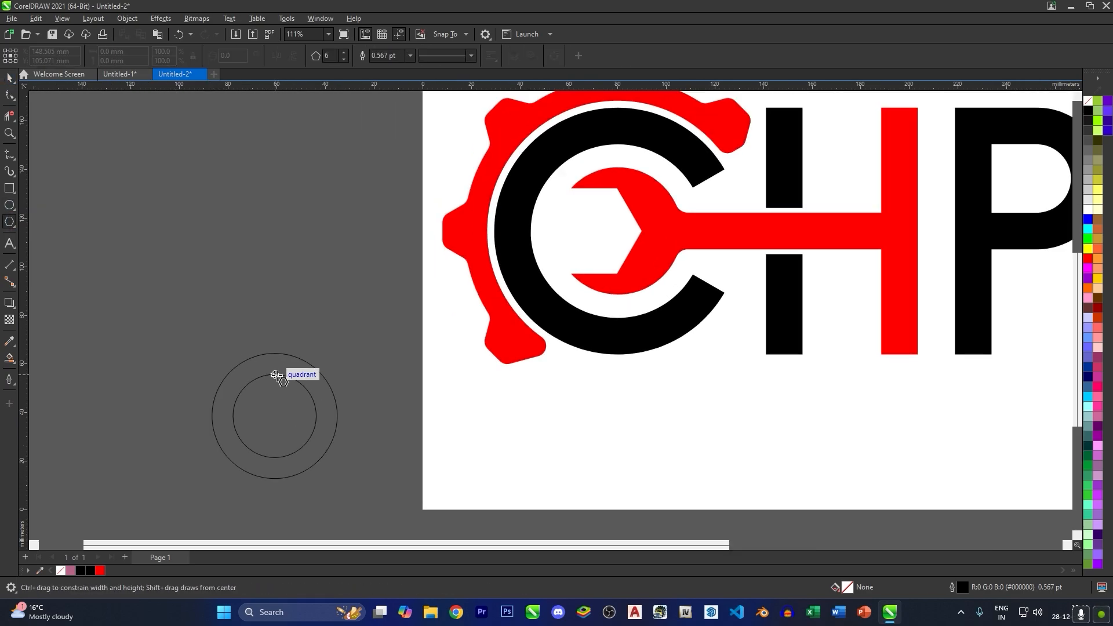
{"action": "left_click_drag", "start_coordinate": [276, 375], "coordinate": [299, 375]}
{"action": "left_click", "coordinate": [7, 79]}
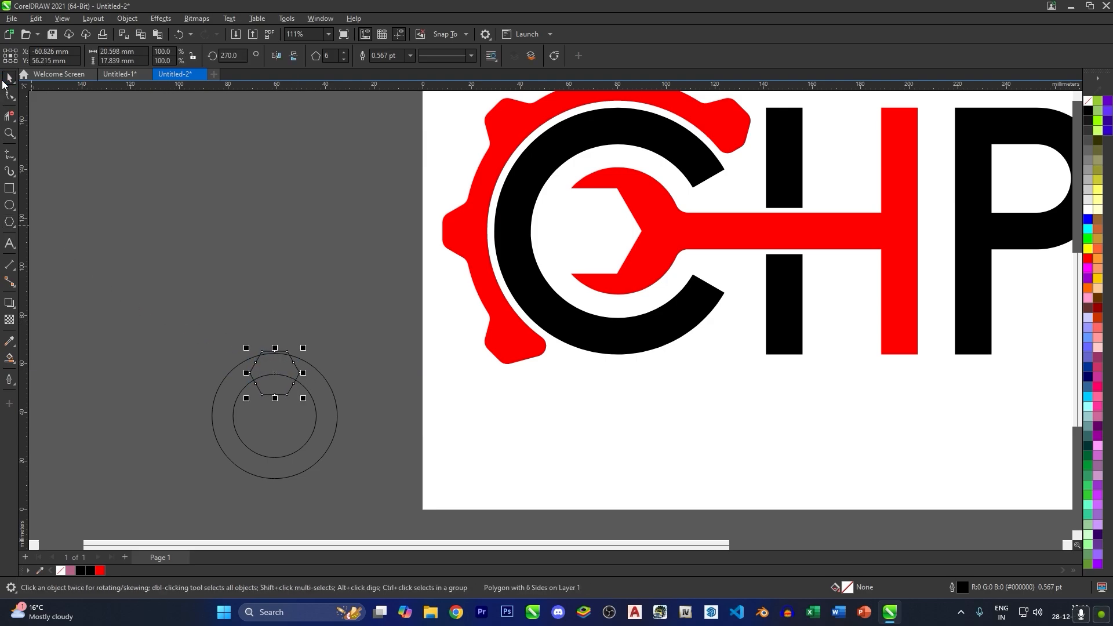
{"action": "key", "text": "Up"}
{"action": "key", "text": "Up"}
{"action": "key", "text": "Up"}
{"action": "key", "text": "Up"}
{"action": "key", "text": "Up"}
{"action": "key", "text": "Up"}
{"action": "key", "text": "Up"}
{"action": "key", "text": "Up"}
{"action": "key", "text": "Up"}
{"action": "key", "text": "Up"}
{"action": "key", "text": "Up"}
{"action": "key", "text": "Up"}
{"action": "key", "text": "Up"}
{"action": "key", "text": "Up"}
{"action": "key", "text": "Up"}
{"action": "key", "text": "Up"}
{"action": "key", "text": "Up"}
{"action": "key", "text": "Up"}
{"action": "key", "text": "Up"}
{"action": "key", "text": "Up"}
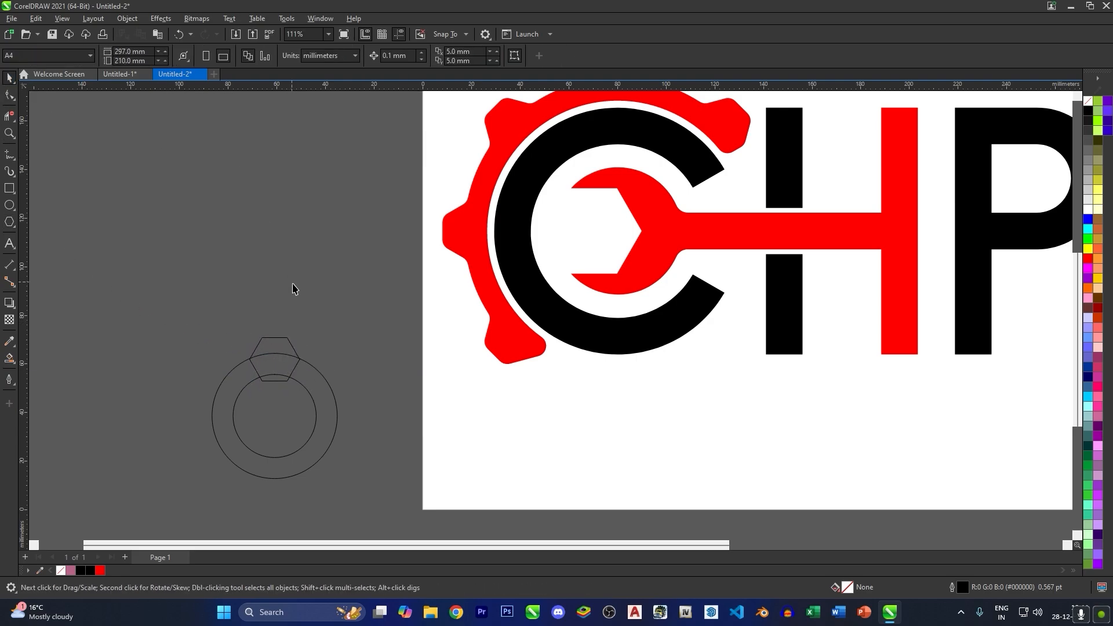
- Copy the hexagon rotationally around the circles' centre until six evenly spaced teeth surround the ring
{"action": "left_click", "coordinate": [288, 338]}
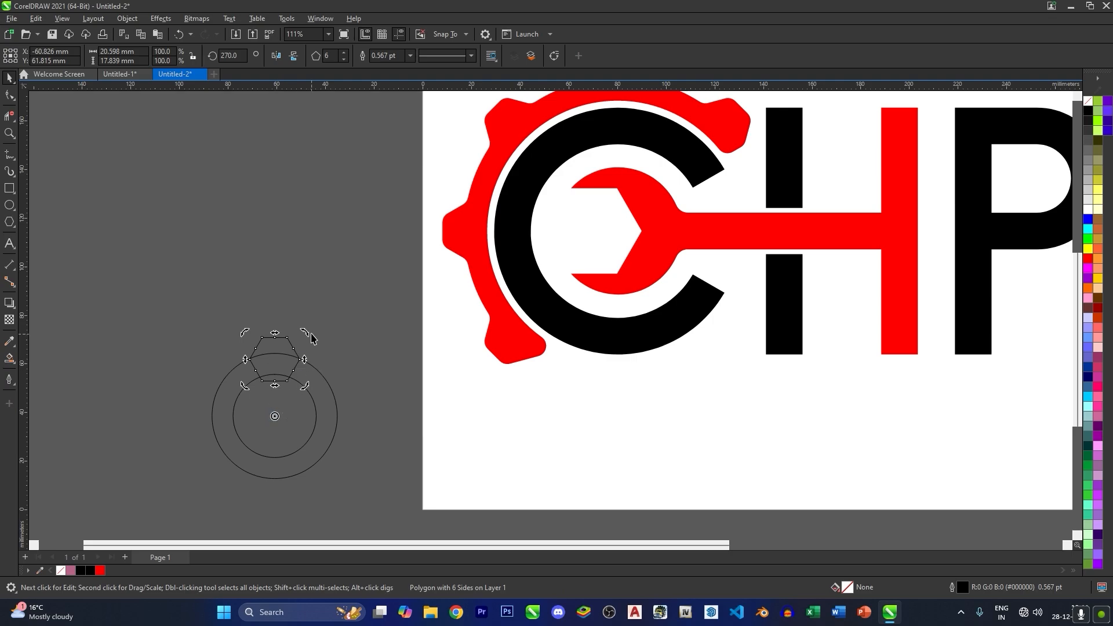
{"action": "left_click_drag", "start_coordinate": [310, 334], "coordinate": [203, 346]}
{"action": "key", "text": "ctrl+r"}
{"action": "key", "text": "ctrl+r"}
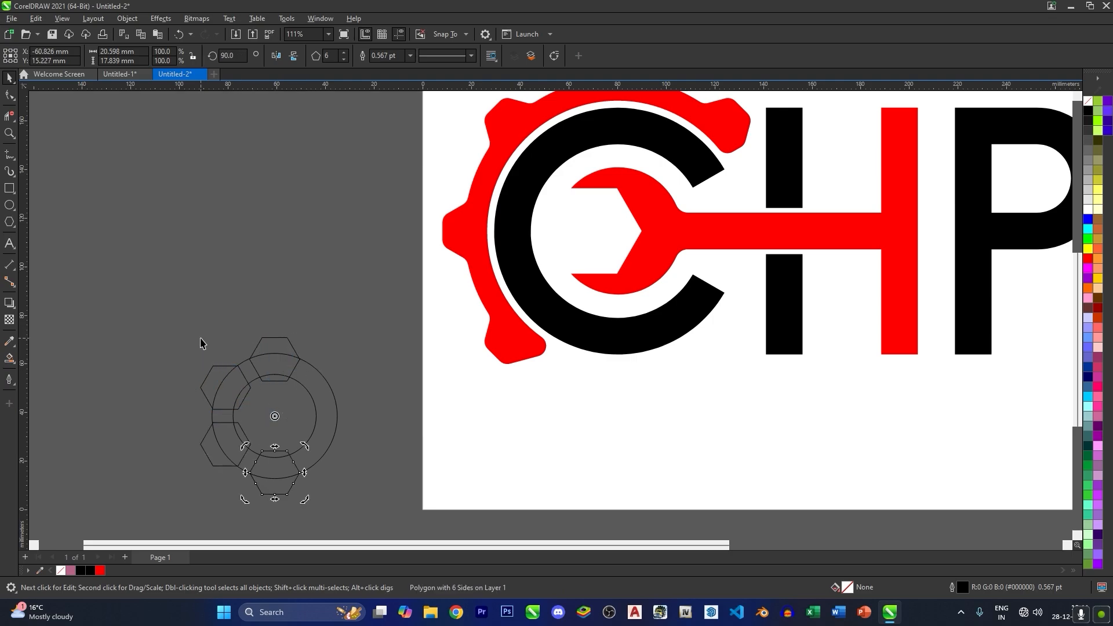
{"action": "key", "text": "ctrl+r"}
{"action": "key", "text": "ctrl+r"}
{"action": "left_click", "coordinate": [374, 305]}
- Remove the overlapping hexagon and circle segments between the inner circle and the gear's outer contour with Virtual Segment Delete
{"action": "left_click", "coordinate": [10, 117]}
{"action": "scroll", "coordinate": [275, 426], "scroll_direction": "up", "scroll_amount": 2}
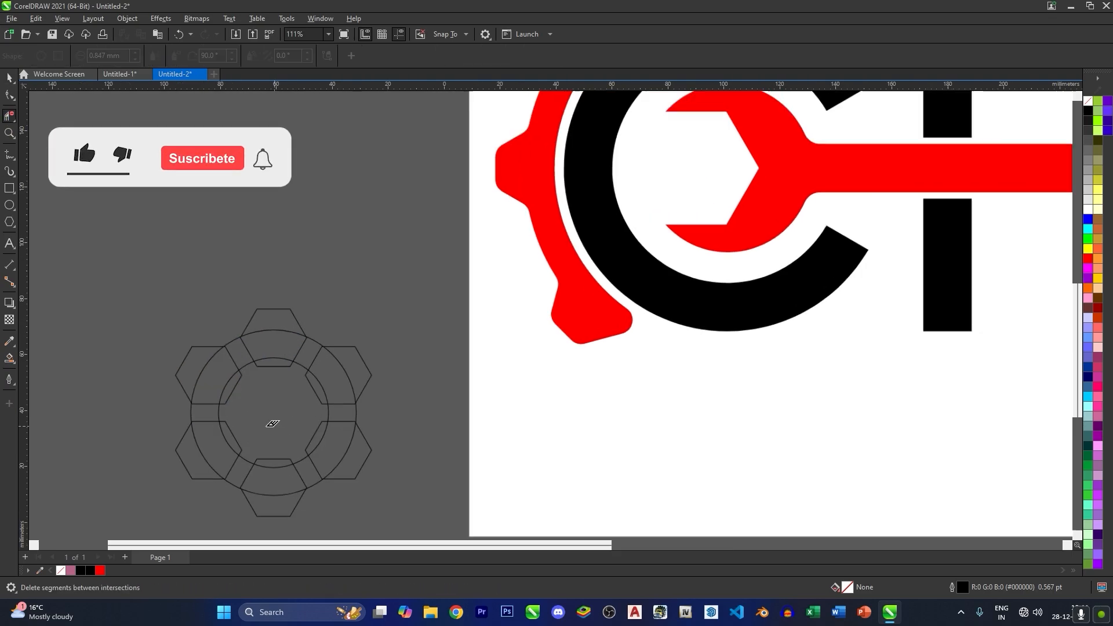
{"action": "scroll", "coordinate": [272, 424], "scroll_direction": "up", "scroll_amount": 2}
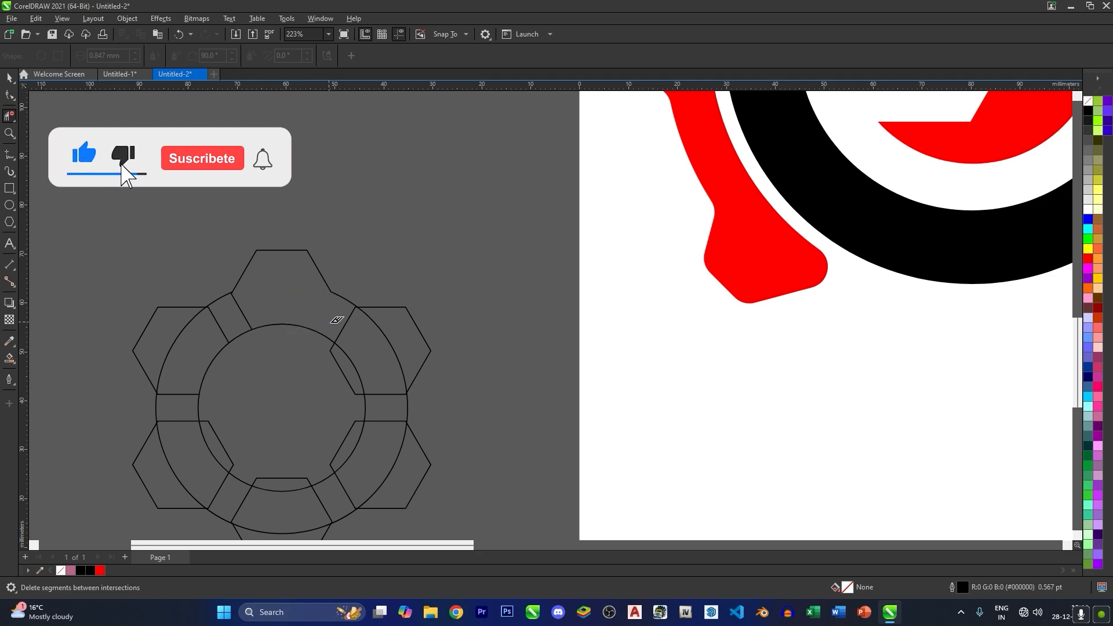
{"action": "left_click_drag", "start_coordinate": [330, 321], "coordinate": [387, 335]}
{"action": "mouse_move", "coordinate": [375, 404]}
{"action": "left_mouse_down"}
{"action": "mouse_move", "coordinate": [380, 438]}
{"action": "mouse_move", "coordinate": [381, 392]}
{"action": "left_mouse_up"}
{"action": "left_click_drag", "start_coordinate": [391, 449], "coordinate": [409, 474]}
{"action": "left_click", "coordinate": [322, 501]}
{"action": "left_click_drag", "start_coordinate": [309, 517], "coordinate": [222, 394]}
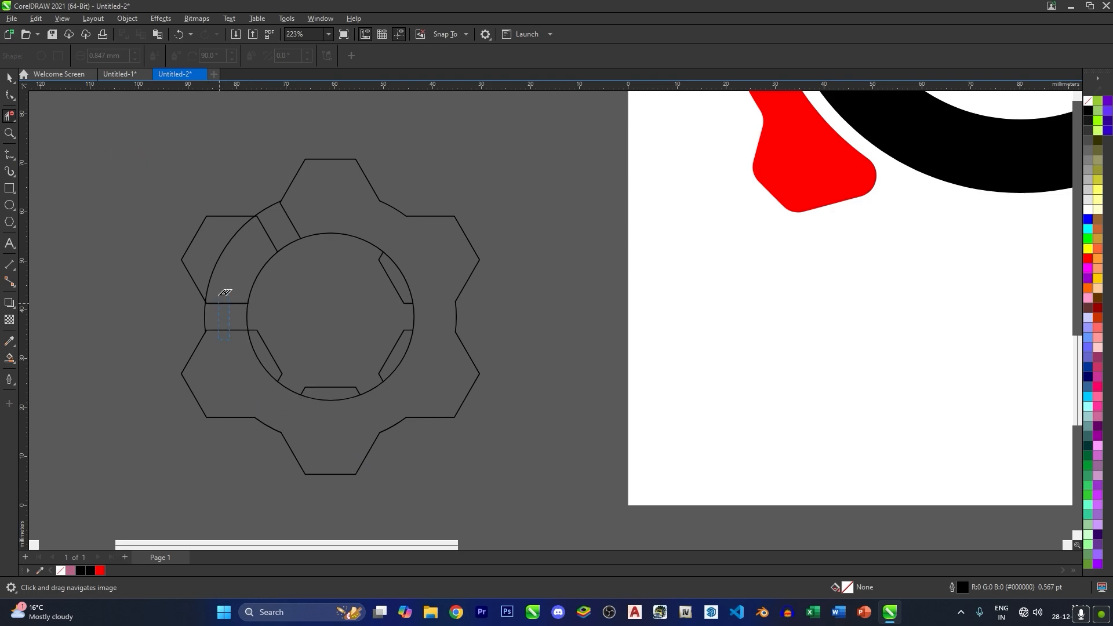
{"action": "left_click", "coordinate": [265, 239]}
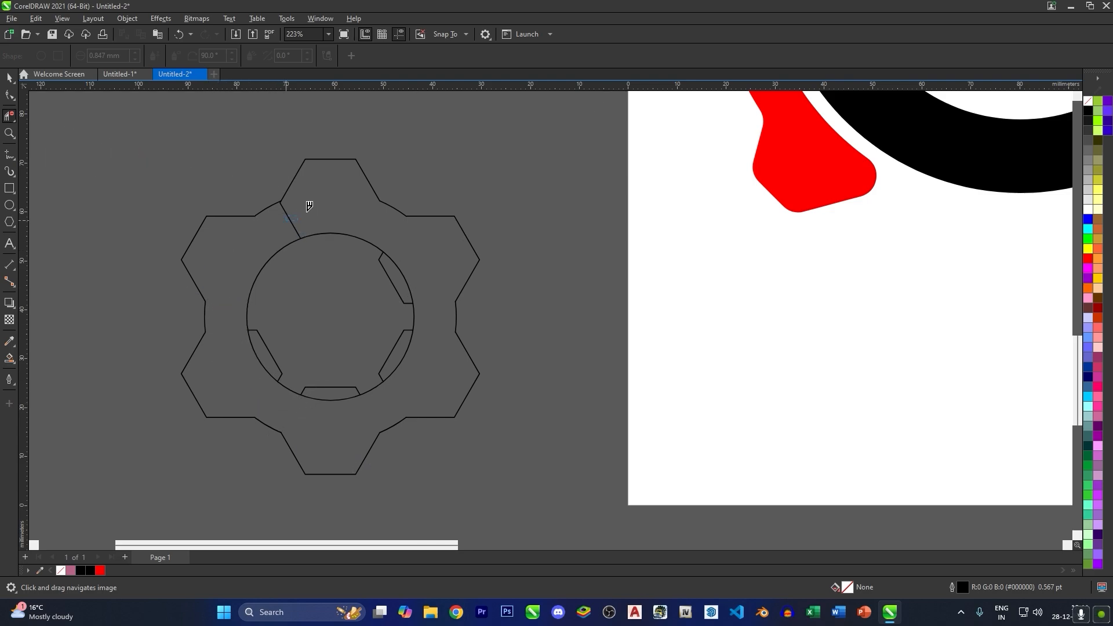
- Delete the leftover hexagon segments inside the gear's inner circle
{"action": "left_click", "coordinate": [399, 288]}
{"action": "left_click", "coordinate": [403, 346]}
{"action": "left_click", "coordinate": [344, 386]}
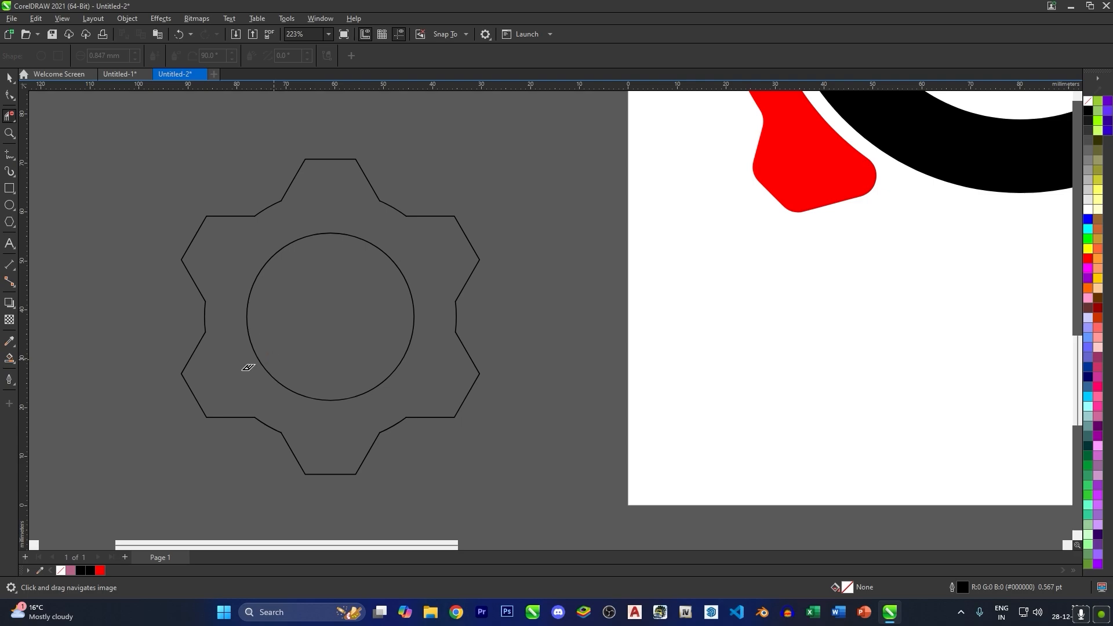
- Create a filled gear shape from the ring between the outer contour and inner circle with Smart Fill
{"action": "left_click", "coordinate": [10, 358]}
{"action": "left_click", "coordinate": [219, 368]}
{"action": "scroll", "coordinate": [218, 368], "scroll_direction": "down", "scroll_amount": 2}
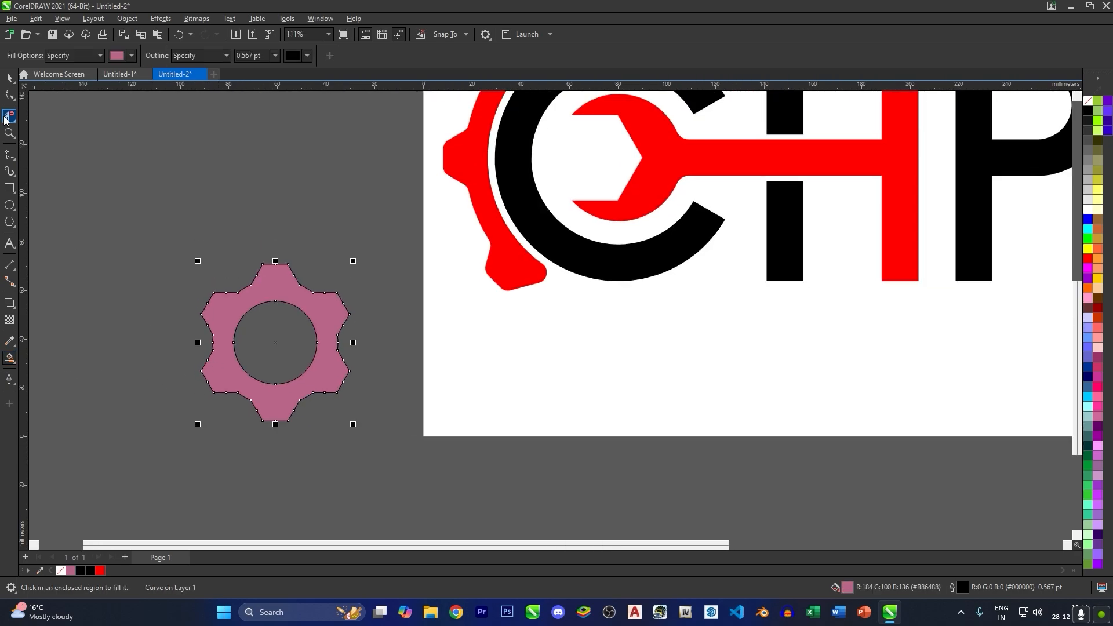
{"action": "left_click", "coordinate": [6, 78]}
{"action": "scroll", "coordinate": [250, 316], "scroll_direction": "down", "scroll_amount": 1}
- Scale the filled gear down to about 25 mm wide and place it between the wrench's jaws inside the C
{"action": "left_click_drag", "start_coordinate": [267, 316], "coordinate": [460, 393]}
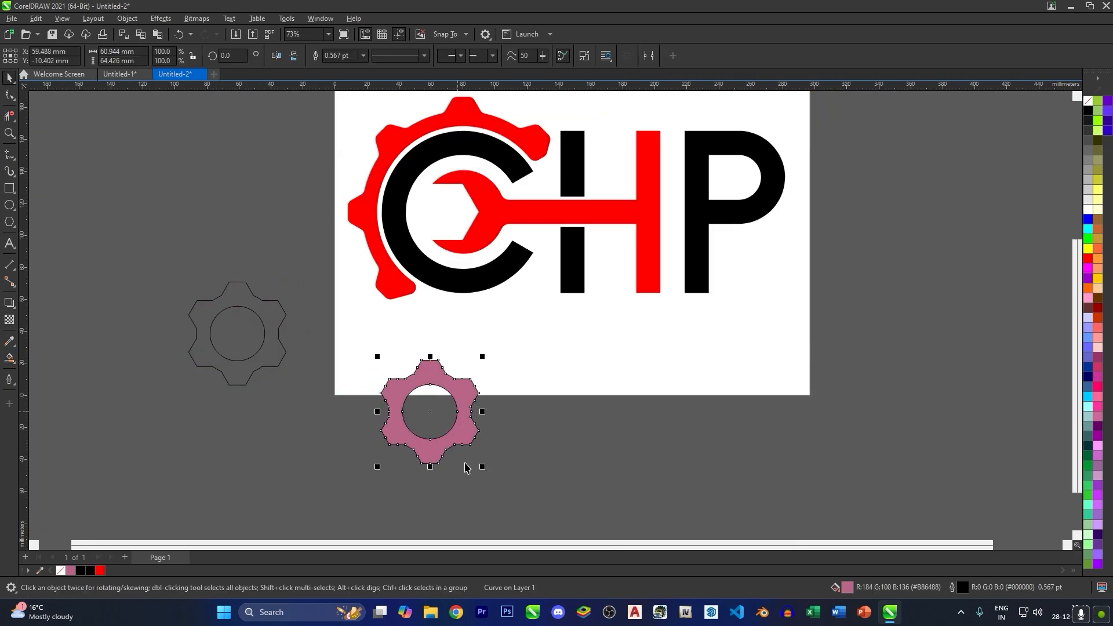
{"action": "left_click_drag", "start_coordinate": [483, 474], "coordinate": [454, 436]}
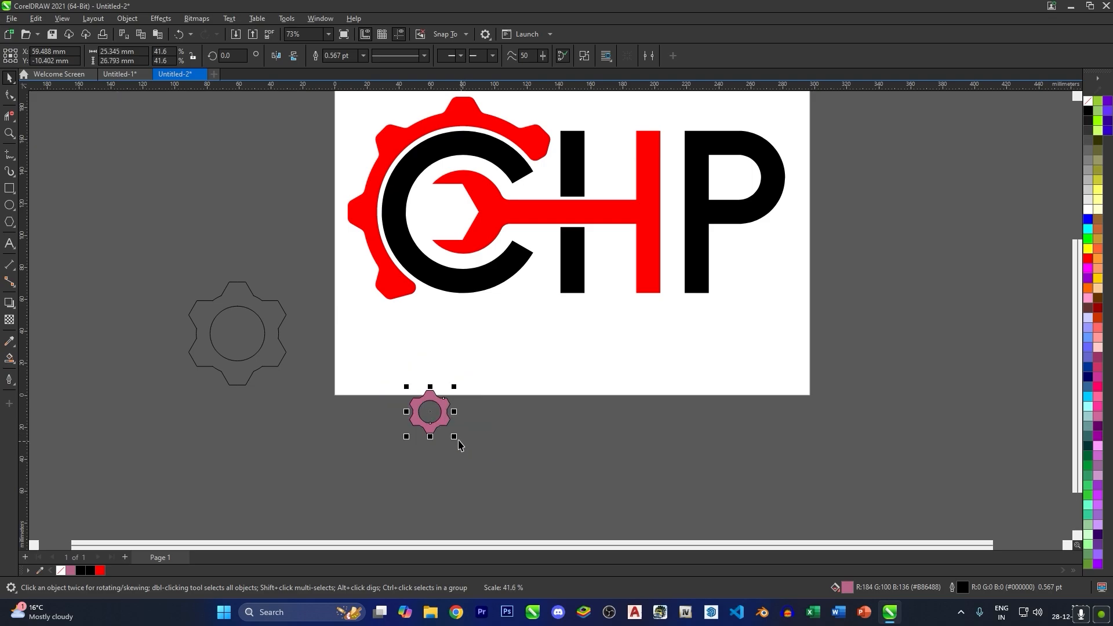
{"action": "scroll", "coordinate": [453, 339], "scroll_direction": "up", "scroll_amount": 1}
{"action": "left_click_drag", "start_coordinate": [454, 334], "coordinate": [397, 444]}
{"action": "left_click_drag", "start_coordinate": [365, 519], "coordinate": [377, 260]}
{"action": "left_click_drag", "start_coordinate": [434, 286], "coordinate": [386, 282]}
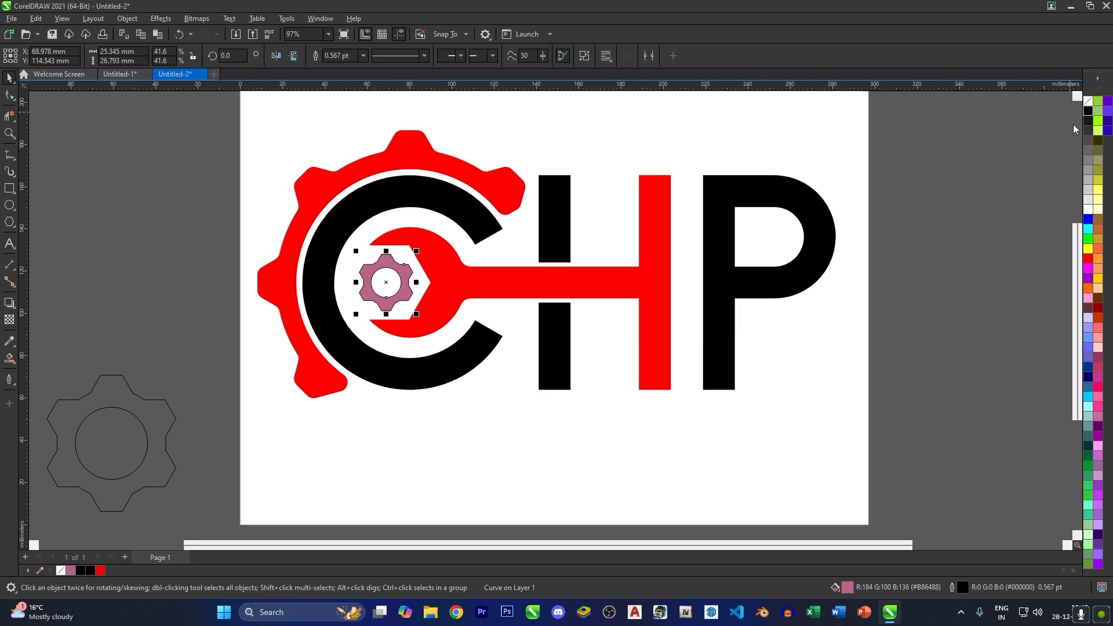
- Fill the small gear black and delete the leftover outline gear beside the page
{"action": "left_click", "coordinate": [1088, 111]}
{"action": "scroll", "coordinate": [870, 230], "scroll_direction": "down", "scroll_amount": 1}
{"action": "left_click_drag", "start_coordinate": [173, 316], "coordinate": [401, 499]}
{"action": "key", "text": "Delete"}
{"action": "scroll", "coordinate": [639, 206], "scroll_direction": "up", "scroll_amount": 1}
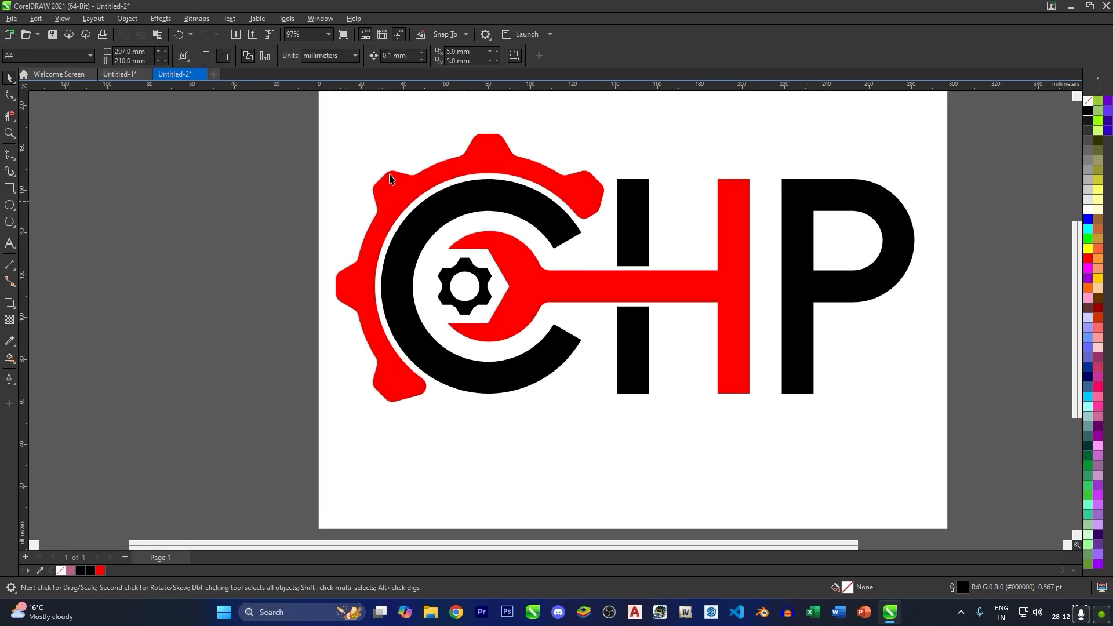
- Enlarge the whole logo to about 294 mm wide and move it slightly down on the page
{"action": "left_click_drag", "start_coordinate": [266, 93], "coordinate": [938, 471]}
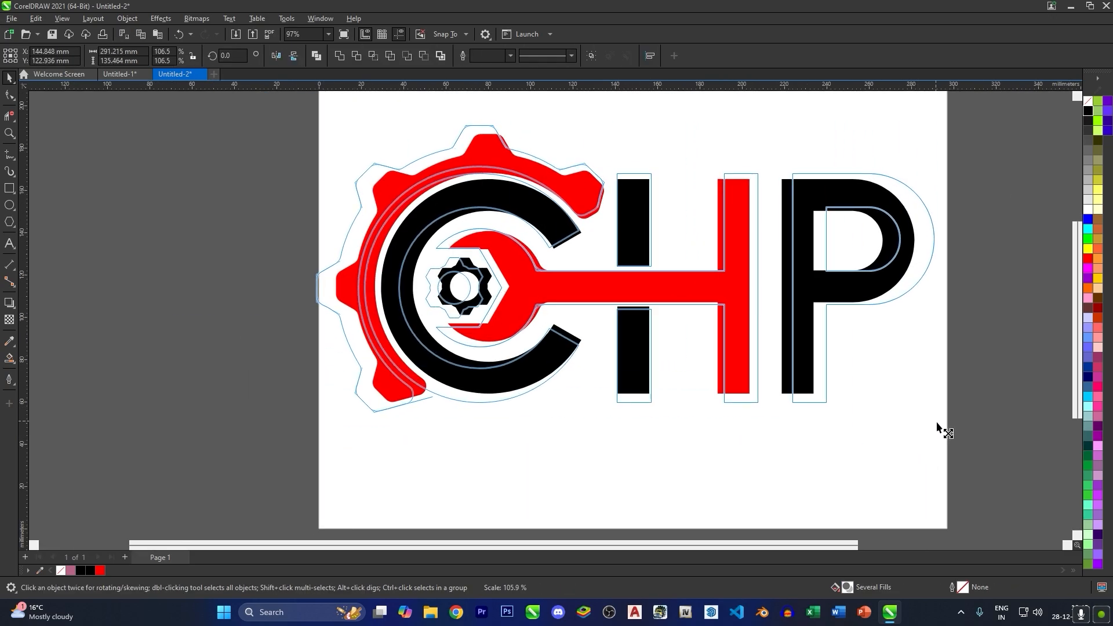
{"action": "left_click_drag", "start_coordinate": [937, 429], "coordinate": [941, 425]}
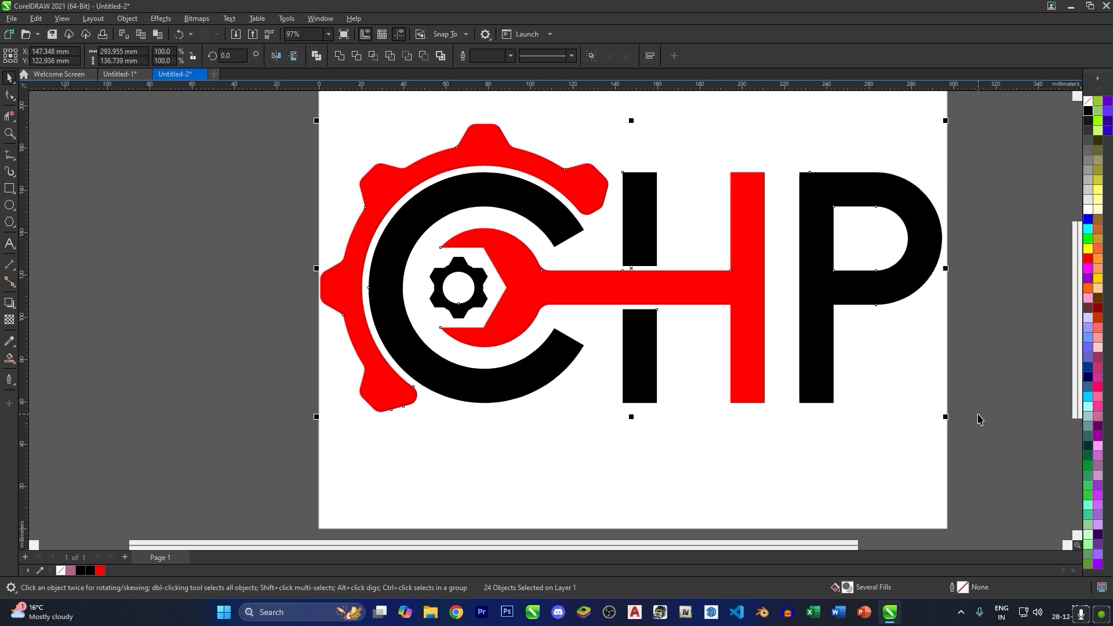
{"action": "scroll", "coordinate": [880, 348], "scroll_direction": "down", "scroll_amount": 2}
{"action": "left_click_drag", "start_coordinate": [800, 350], "coordinate": [800, 363]}
{"action": "left_click", "coordinate": [963, 366]}
{"action": "left_click_drag", "start_coordinate": [901, 379], "coordinate": [786, 360]}
- Examine the finished logo in a full-screen preview
{"action": "scroll", "coordinate": [702, 370], "scroll_direction": "up", "scroll_amount": 1}
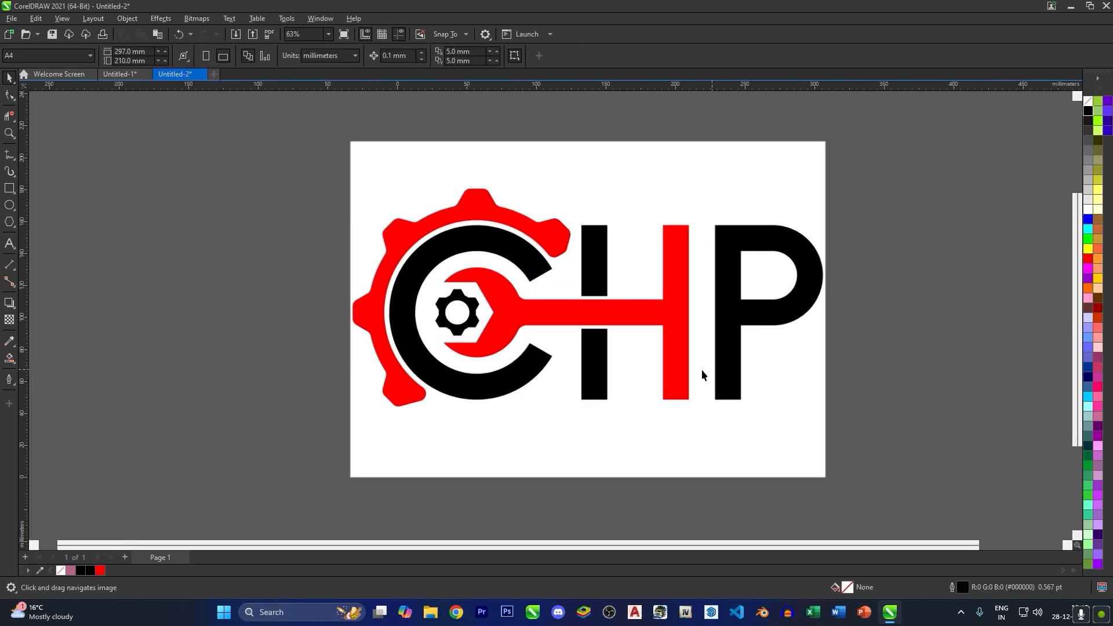
{"action": "scroll", "coordinate": [701, 370], "scroll_direction": "up", "scroll_amount": 1}
{"action": "key", "text": "F9"}
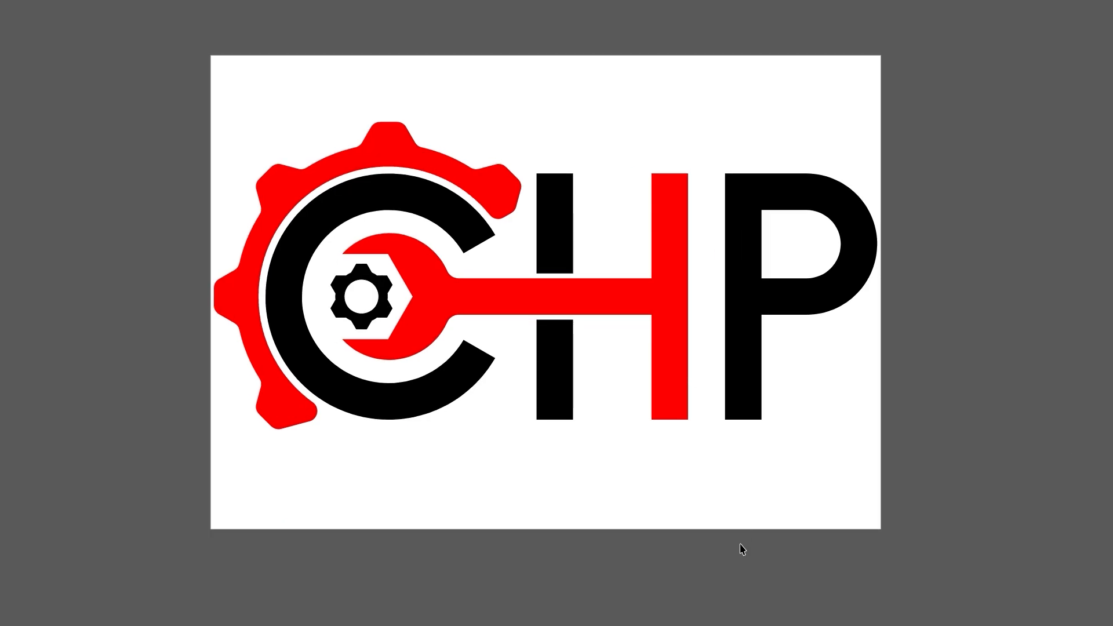